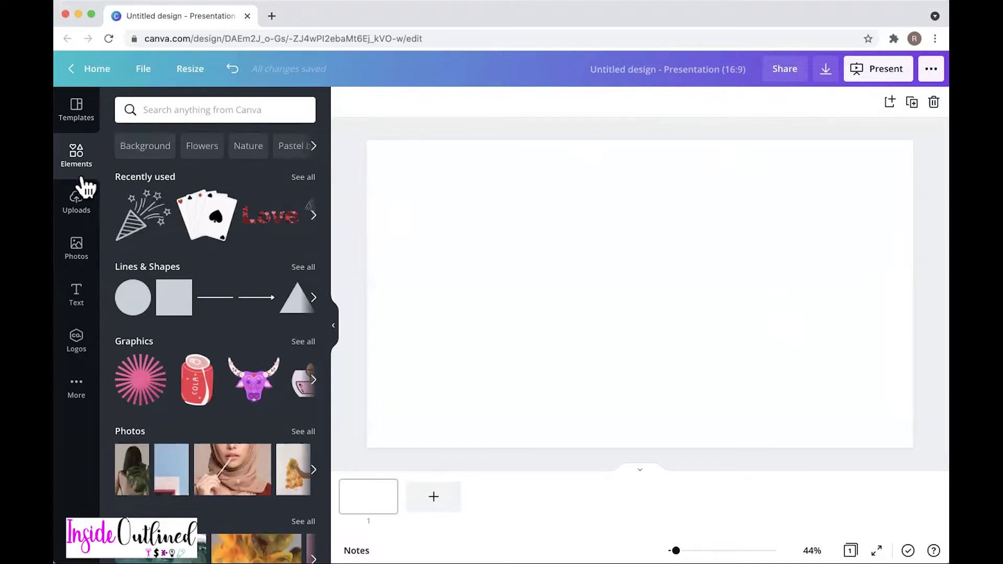
Find the black game controller among the 'game' graphics and place it at the page's top-left
left_click(187, 111)
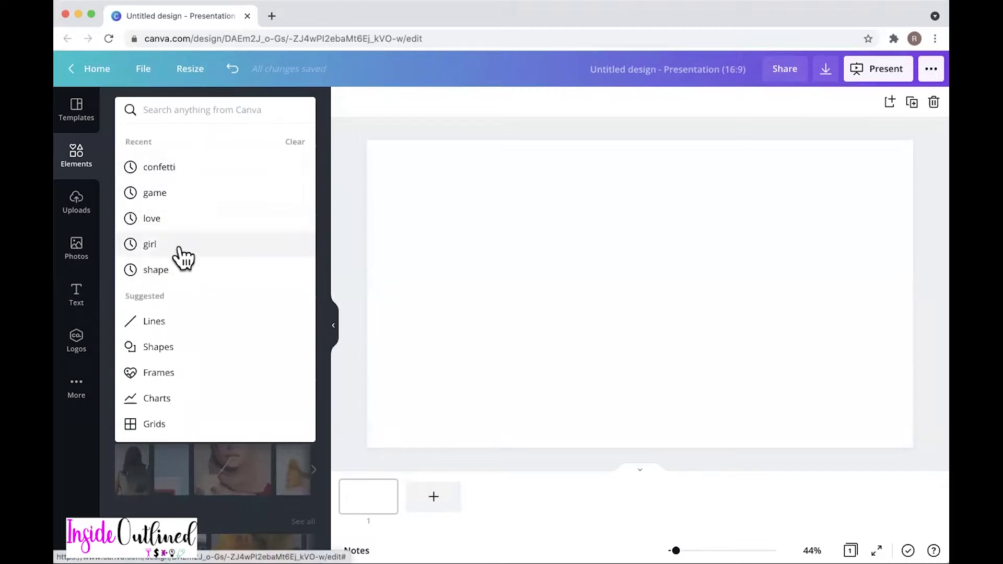
left_click(169, 200)
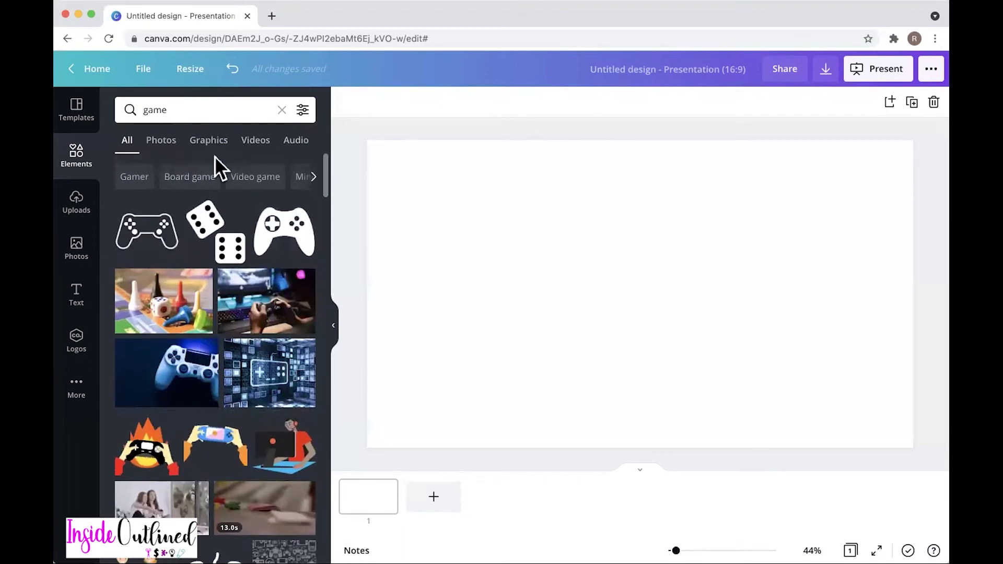
left_click(209, 152)
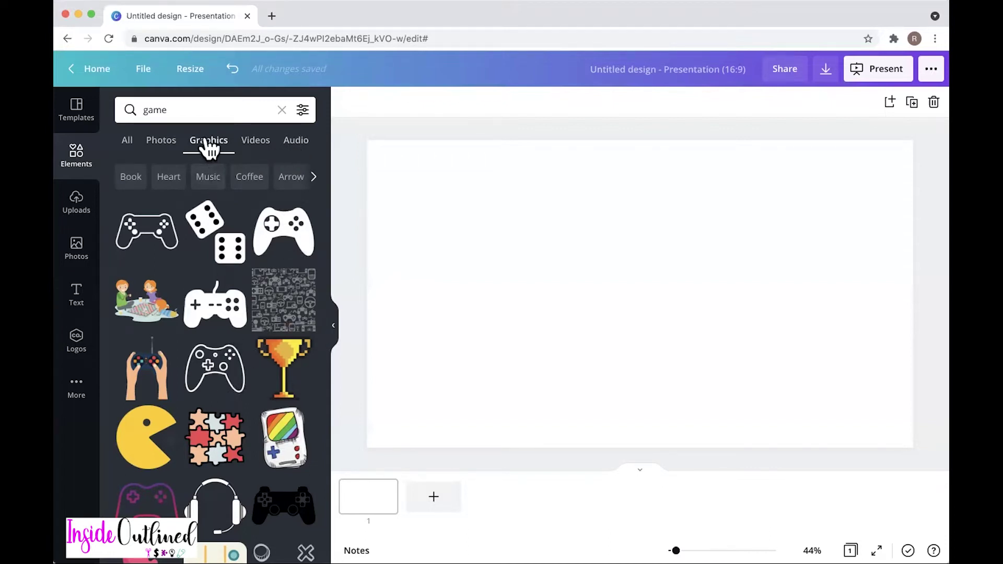
scroll(265, 444, "down", 2)
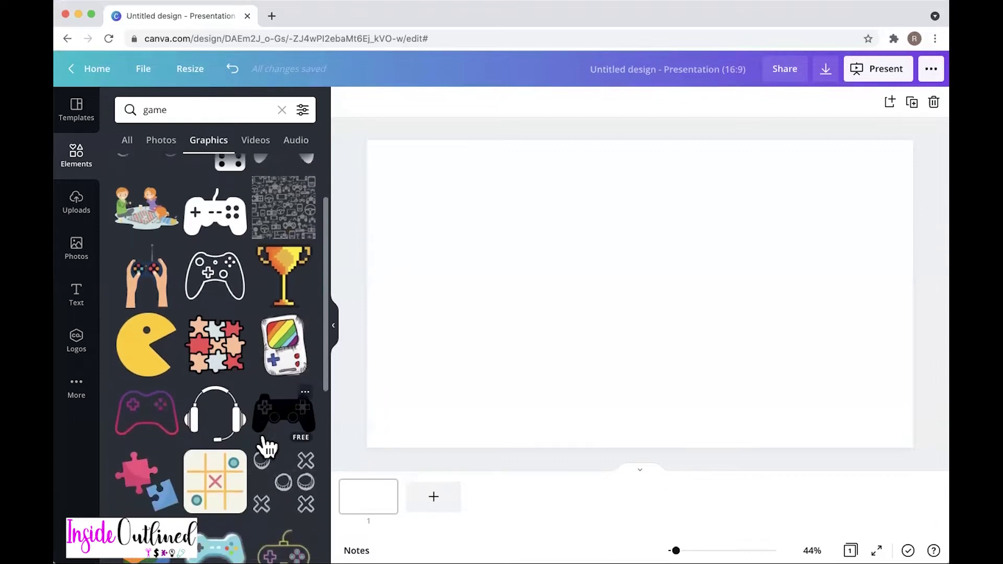
scroll(267, 445, "down", 5)
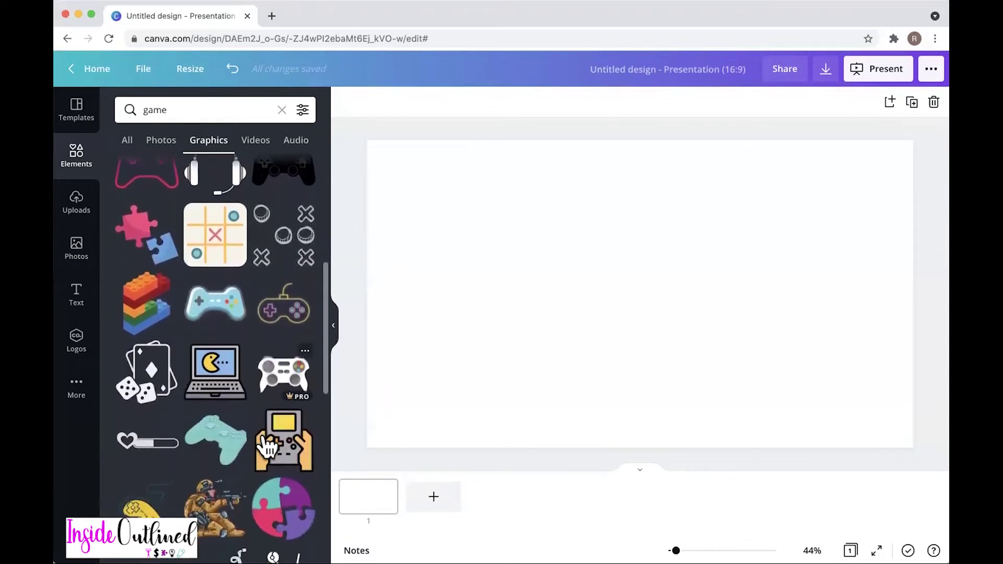
scroll(266, 446, "down", 5)
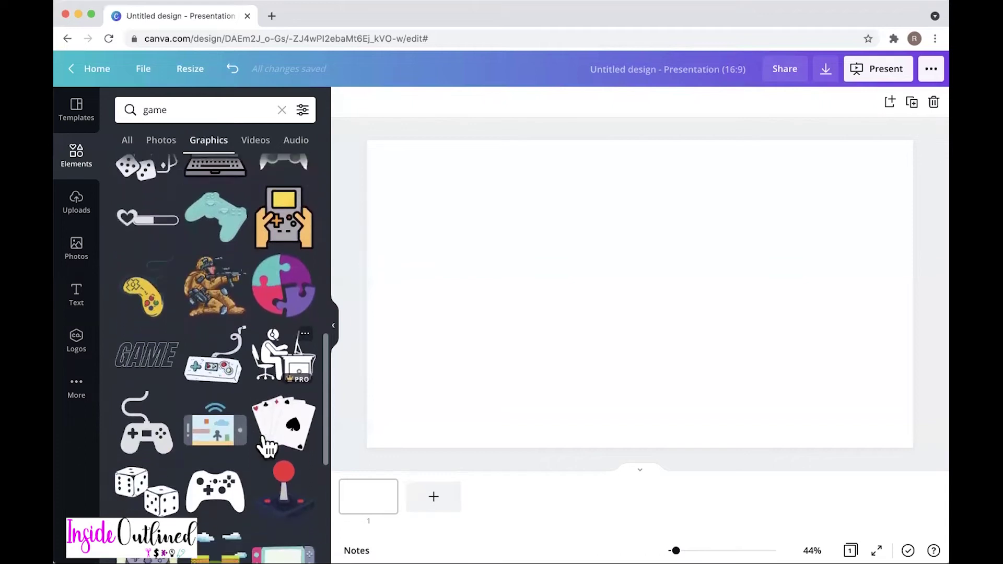
scroll(267, 445, "down", 5)
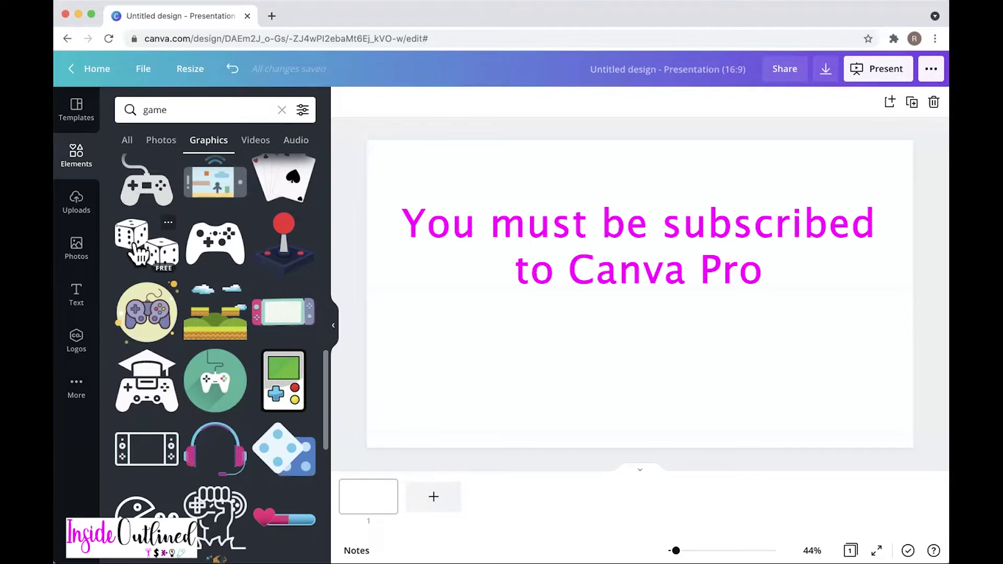
left_click(217, 251)
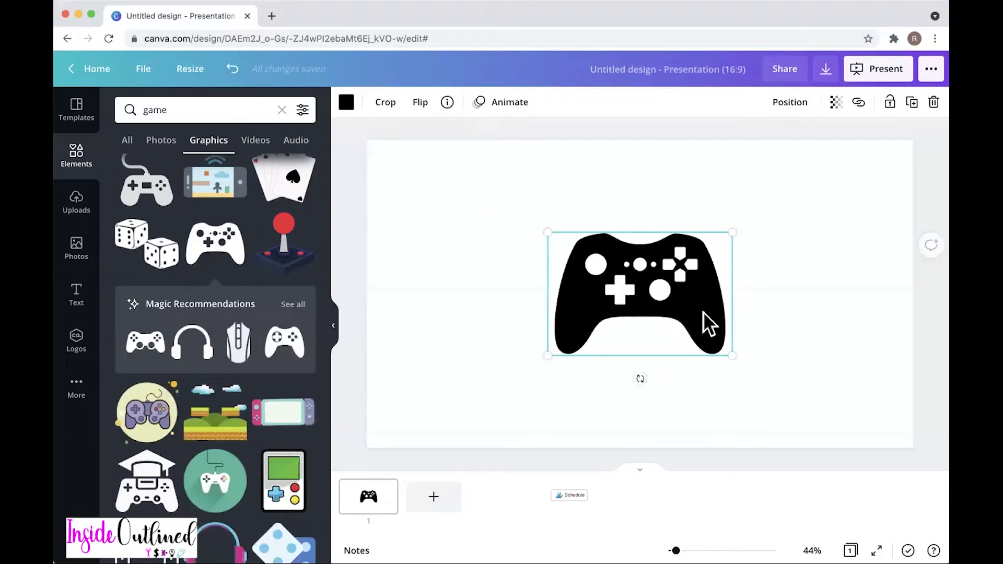
left_click_drag(655, 306, 542, 235)
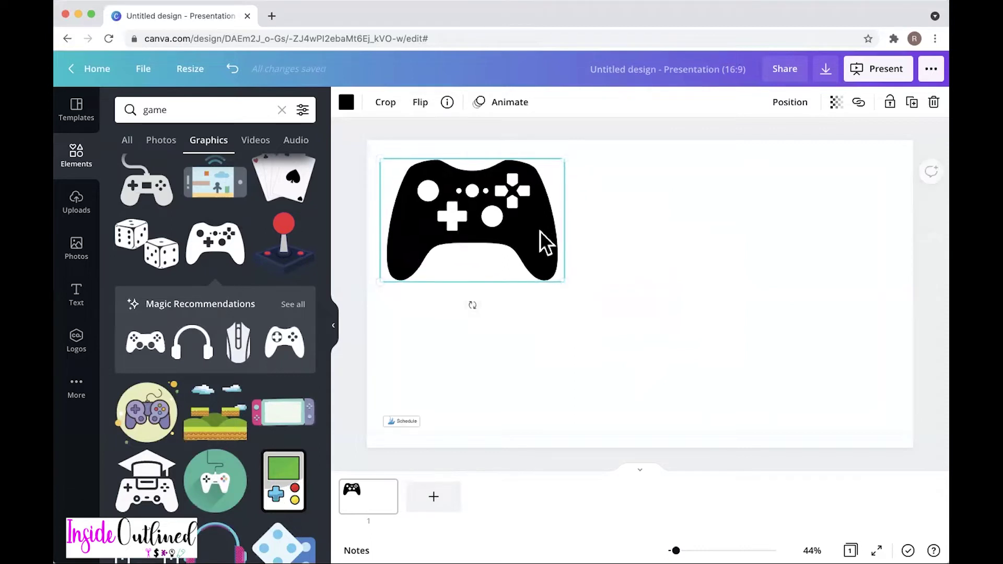
Search graphics for 'love' and add the finger-heart hand toward the upper right
left_click(209, 109)
type("love")
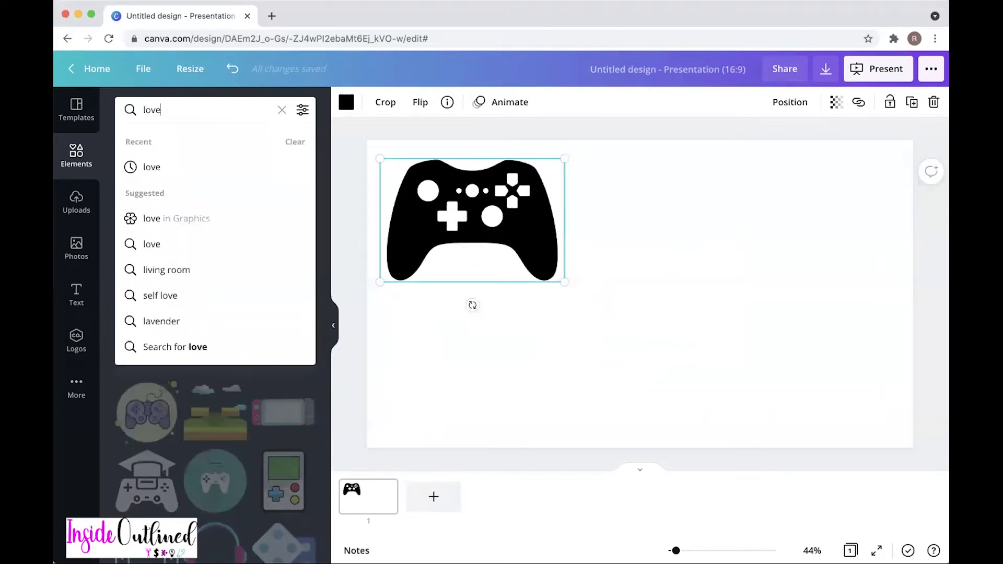
key("Return")
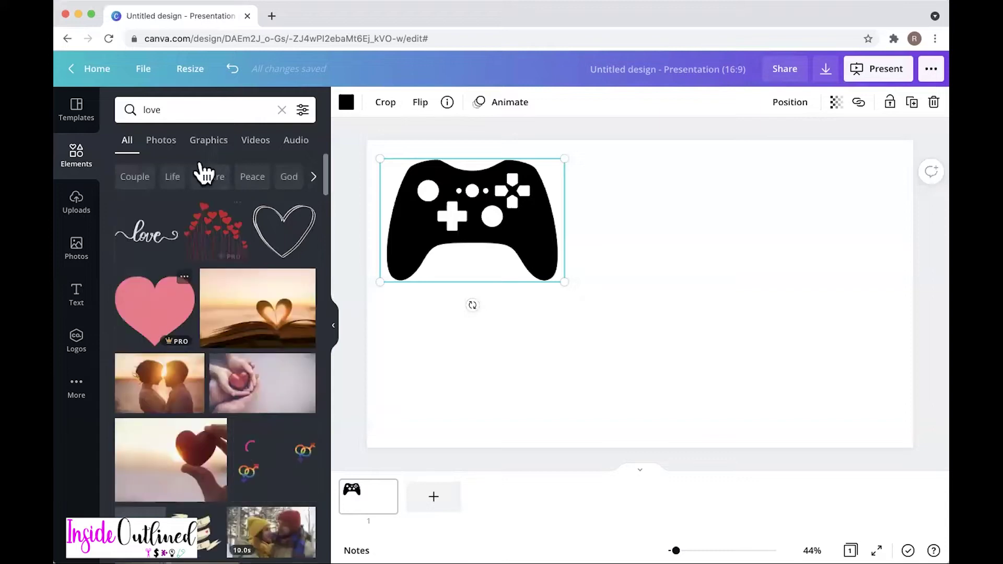
left_click(195, 149)
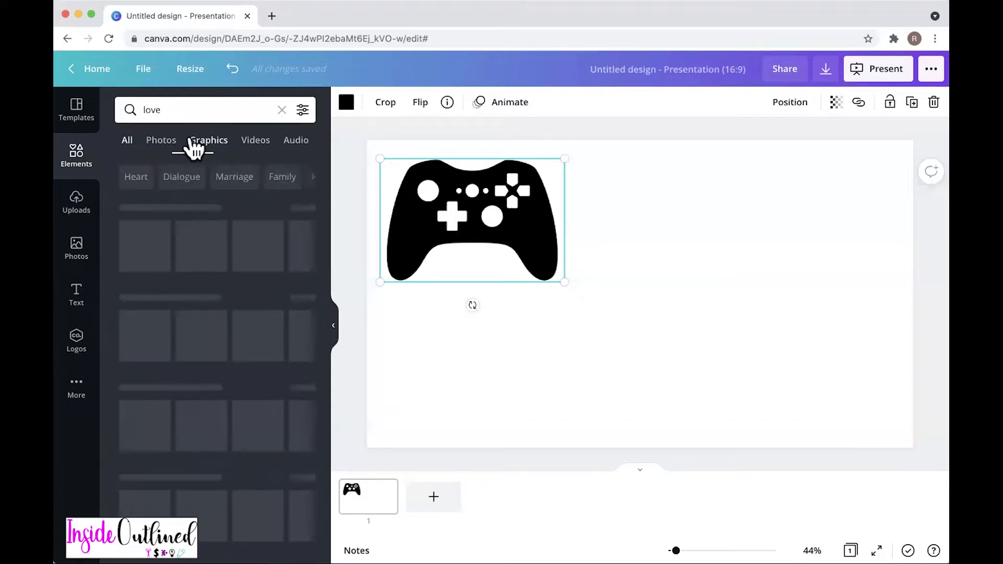
scroll(215, 399, "down", 2)
scroll(216, 399, "down", 1)
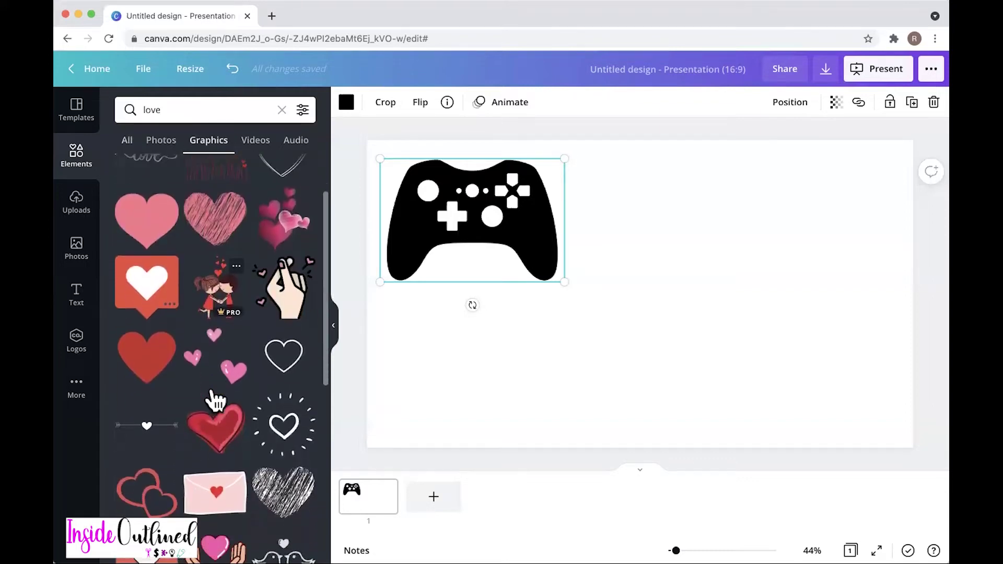
left_click(275, 261)
left_click_drag(626, 331, 697, 295)
Add the pink speech-bubble hearts and place them below the controller
scroll(257, 421, "down", 4)
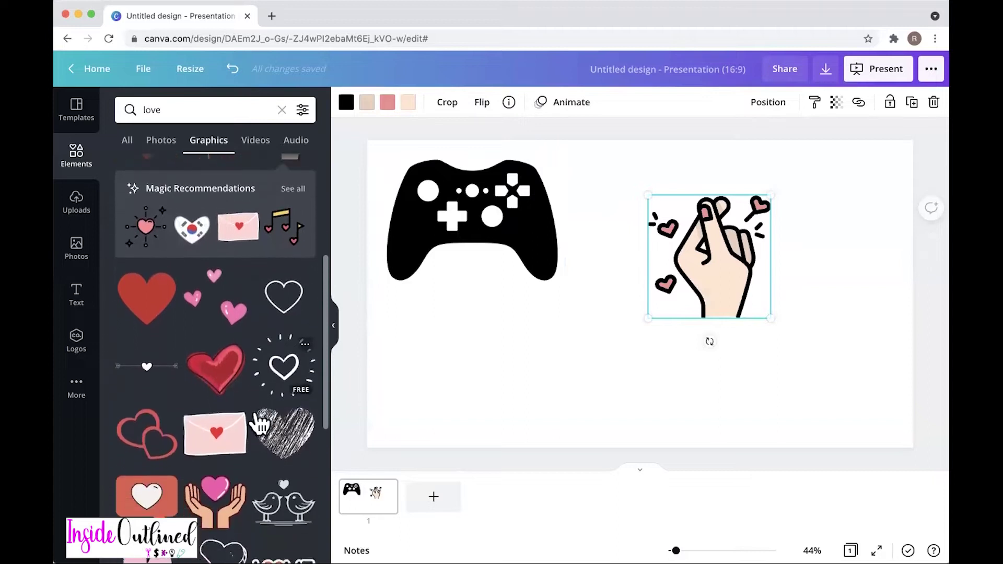
scroll(256, 418, "down", 6)
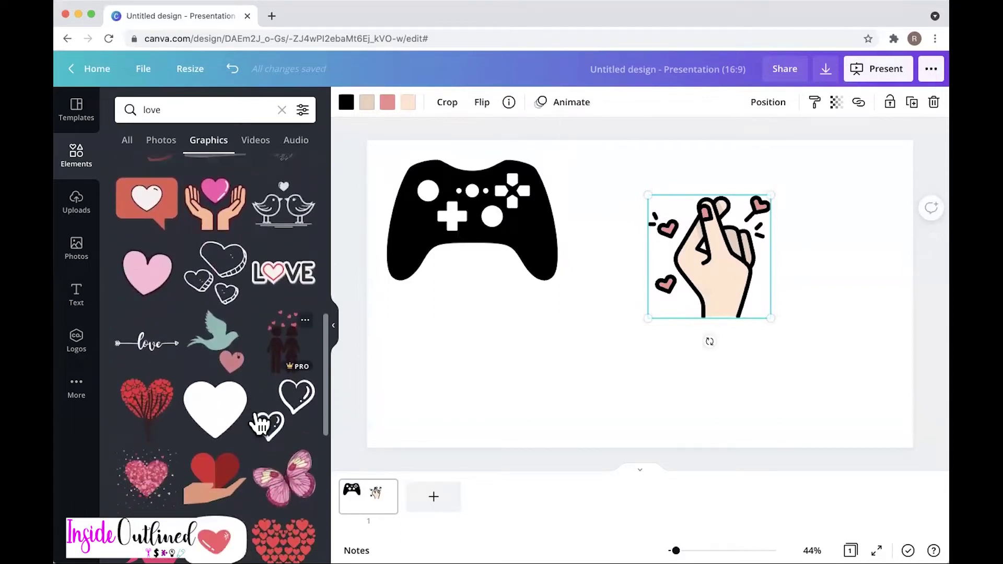
scroll(257, 415, "down", 7)
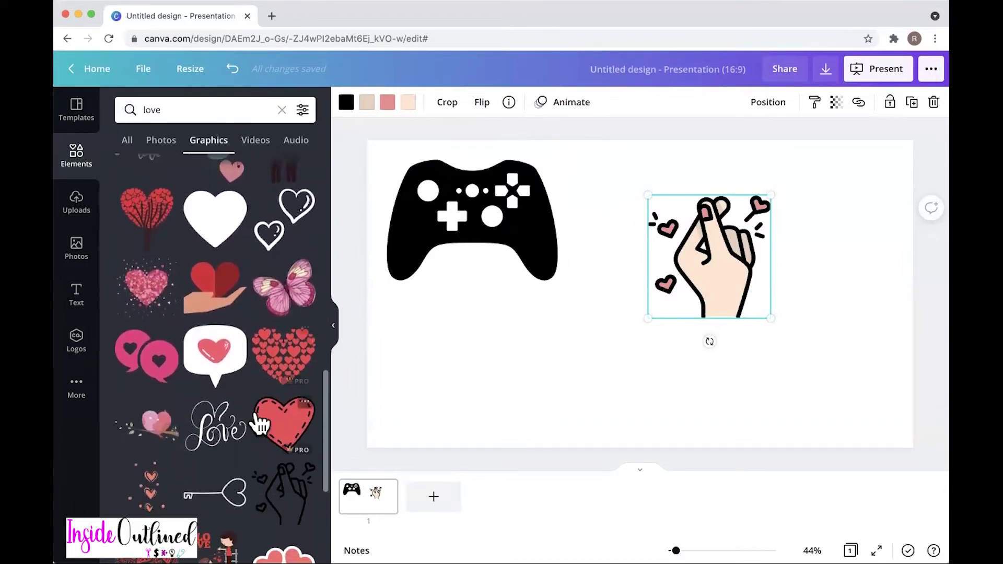
scroll(257, 421, "down", 2)
scroll(179, 348, "up", 4)
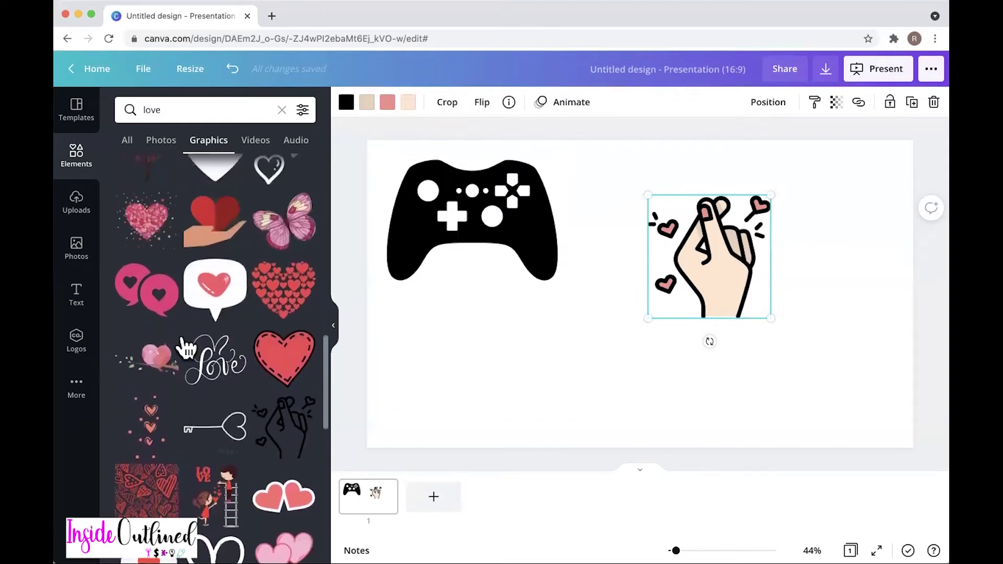
left_click(134, 299)
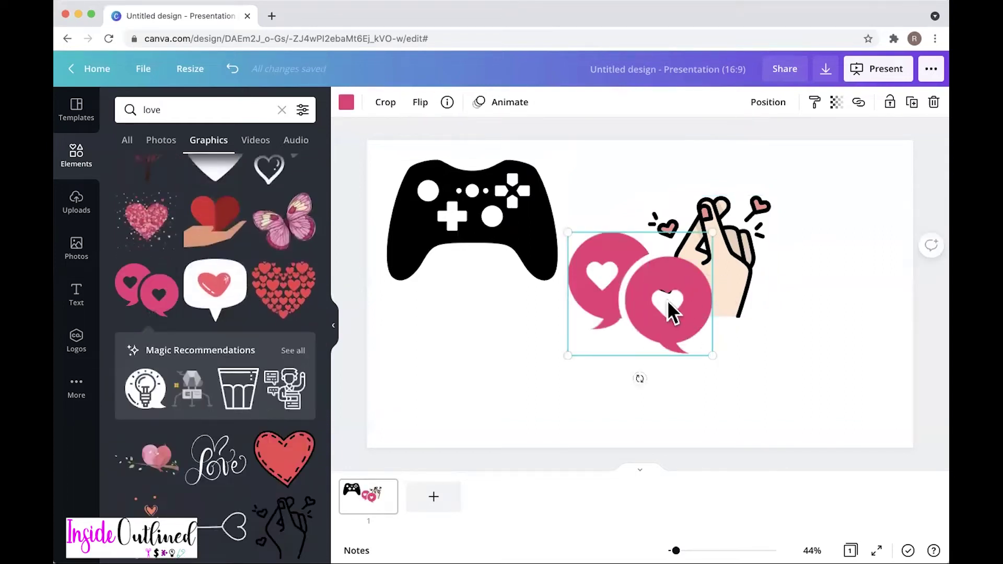
left_click_drag(646, 326, 506, 380)
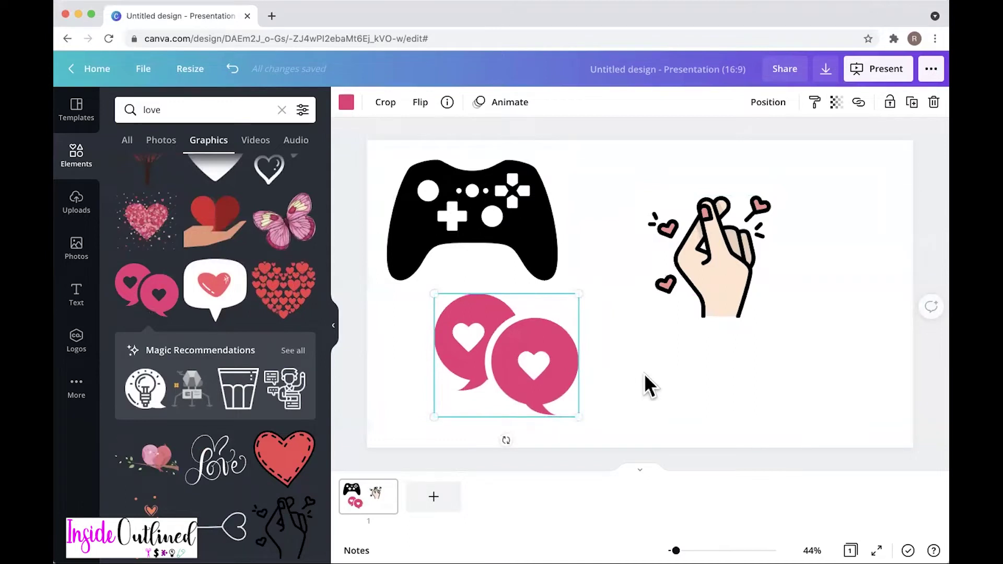
left_click(645, 374)
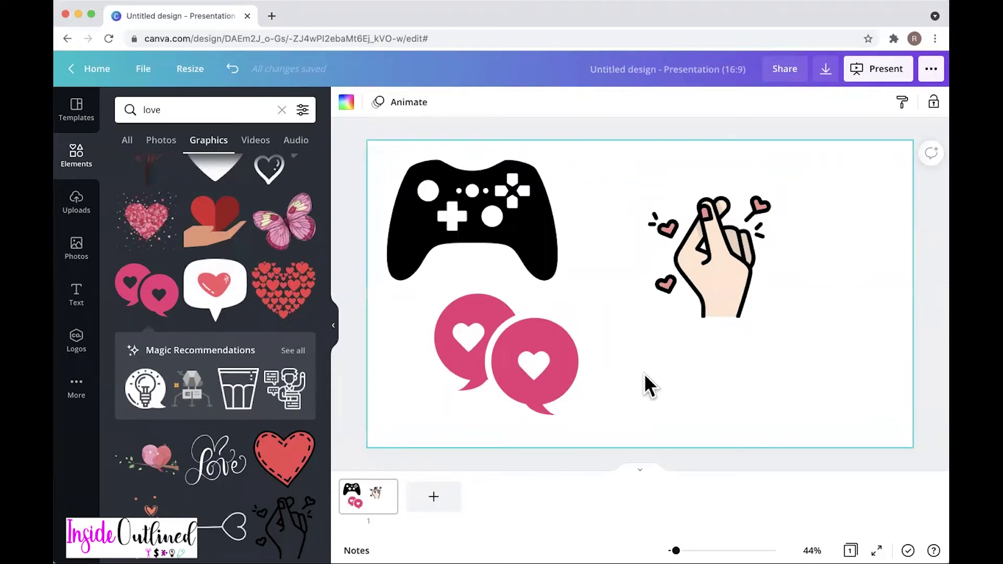
scroll(268, 308, "down", 5)
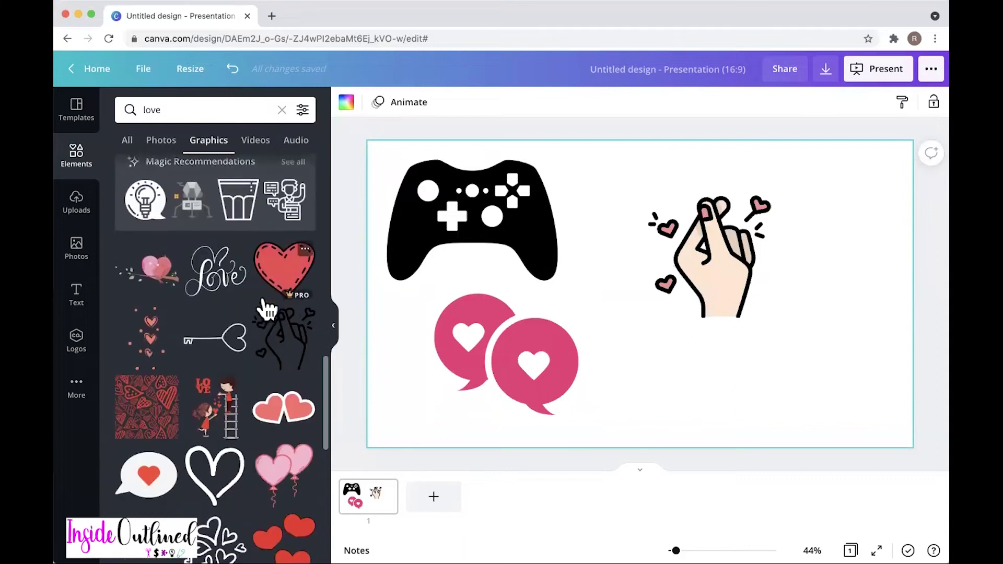
Add the black outline finger-heart hand, compare it with the coloured hand, and delete the coloured one
left_click(289, 345)
left_click_drag(638, 326, 805, 342)
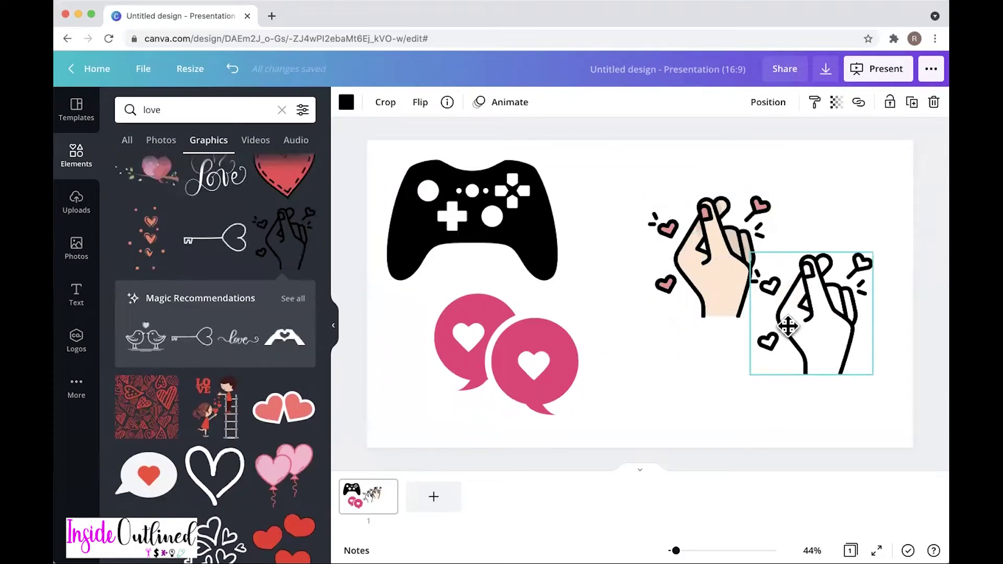
left_click_drag(721, 291, 659, 265)
left_click(828, 324)
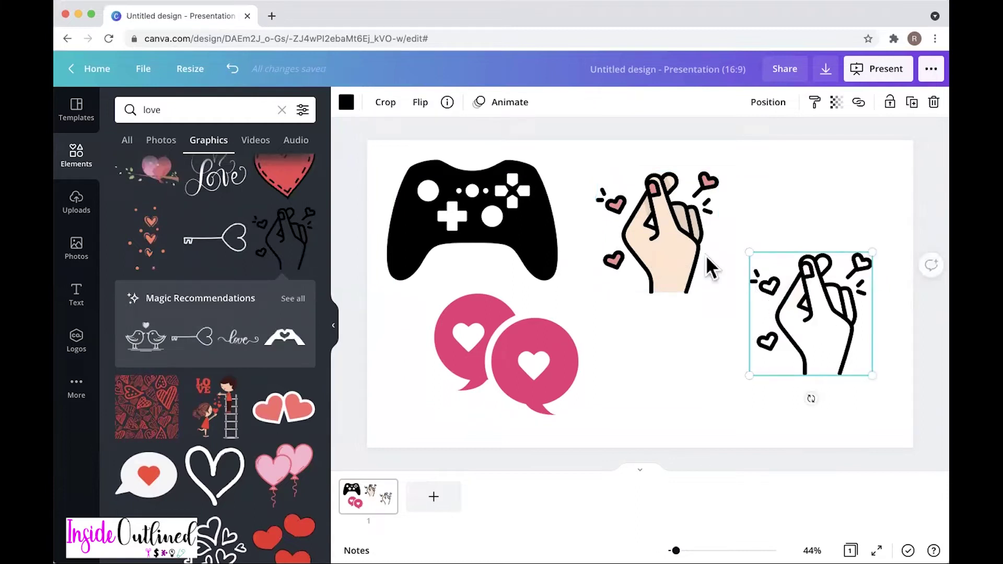
left_click(679, 248)
left_click(817, 277)
left_click(678, 235)
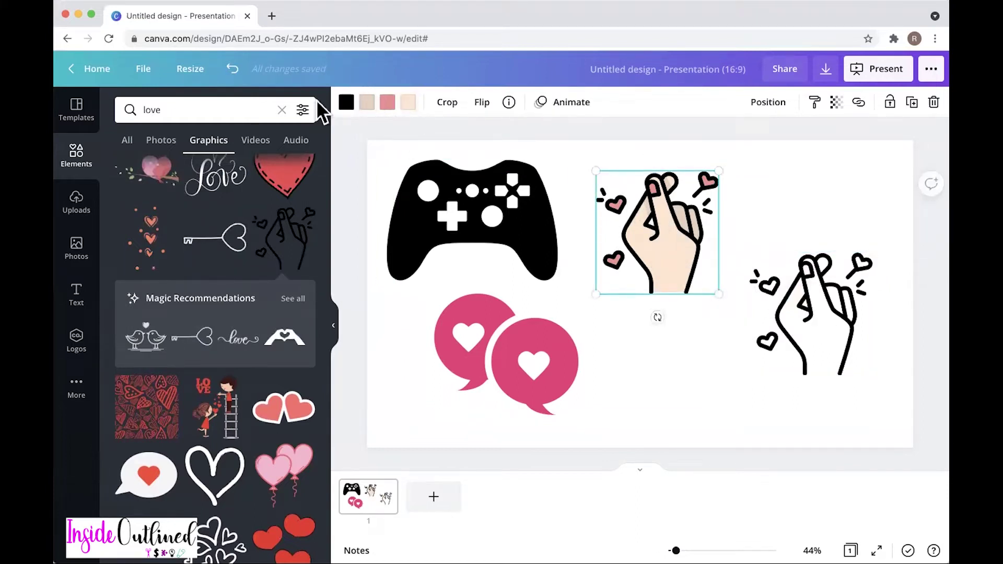
left_click(824, 295)
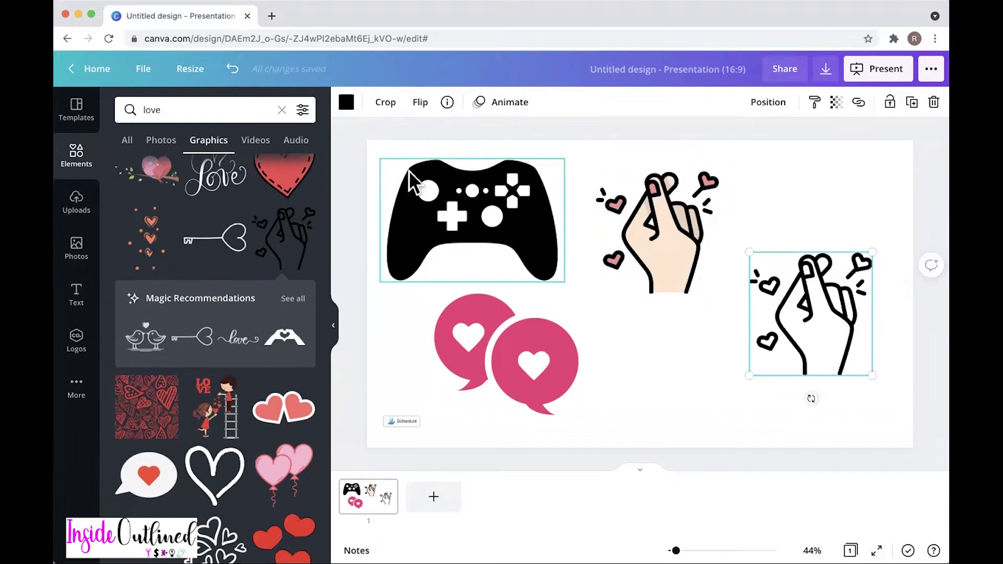
left_click(697, 240)
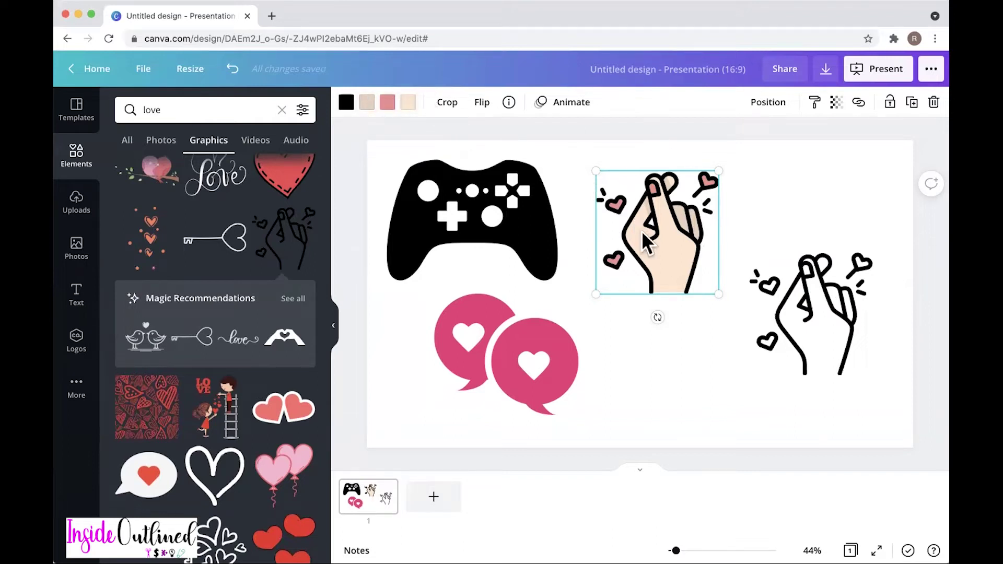
key("Delete")
Move the black hand to the top right with the pink speech bubbles beneath it
left_click(865, 334)
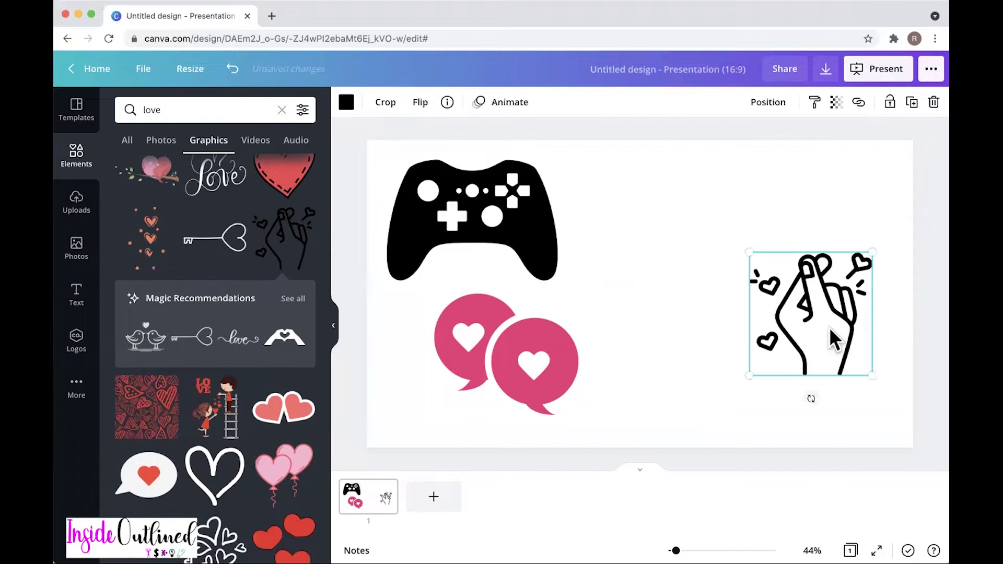
left_click_drag(830, 327, 764, 247)
left_click(555, 345)
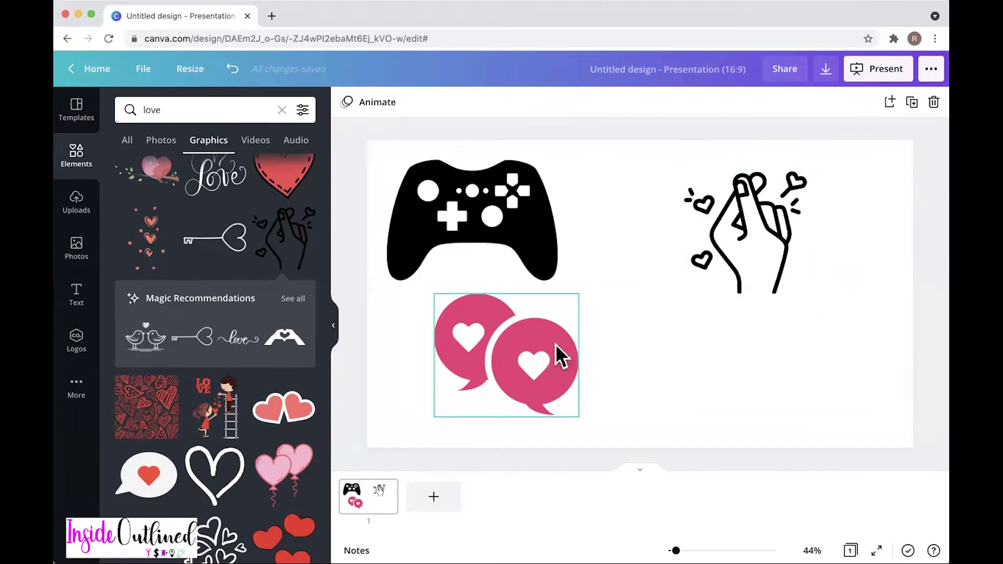
left_click_drag(556, 345, 849, 363)
left_click_drag(775, 235, 794, 213)
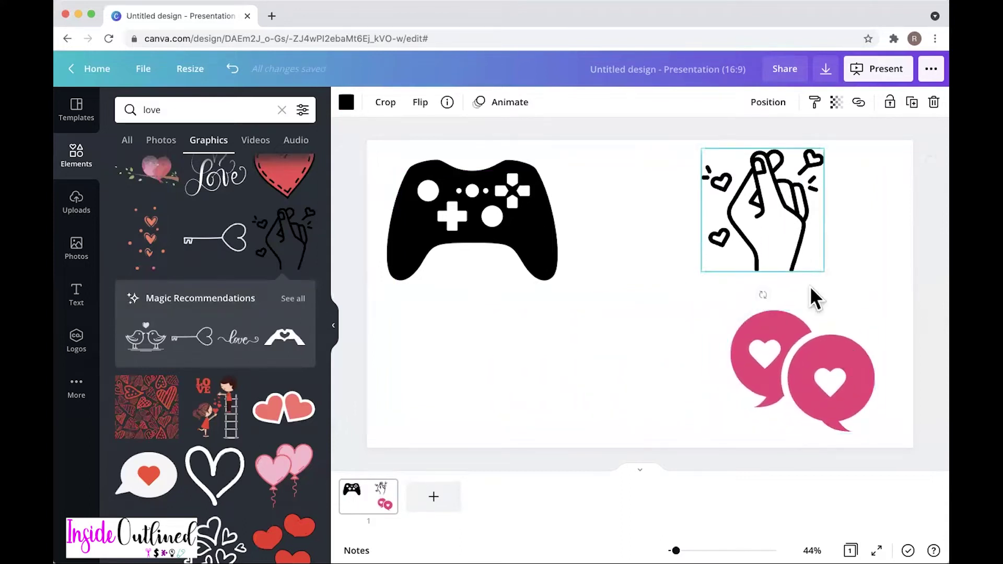
left_click_drag(835, 372, 810, 347)
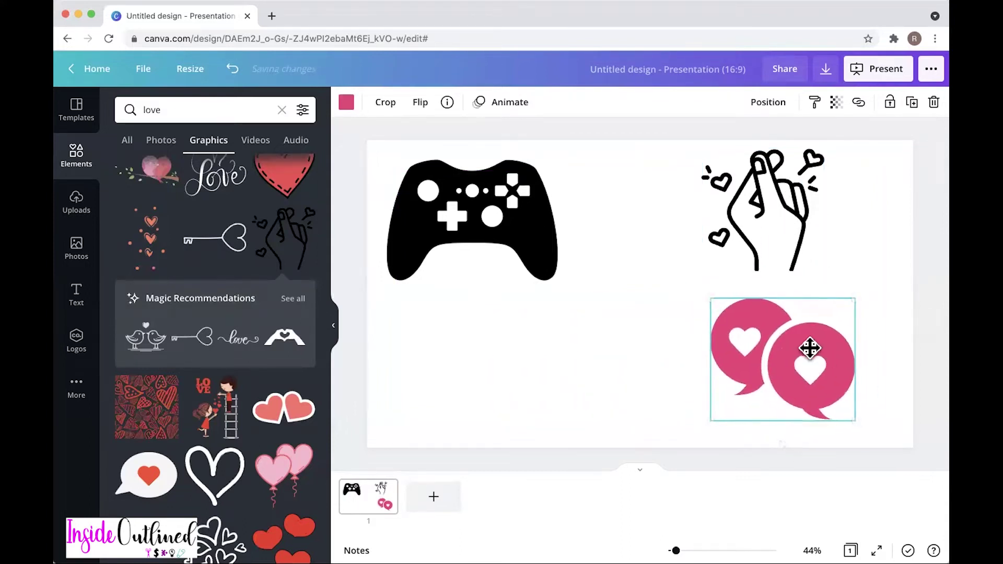
left_click(556, 354)
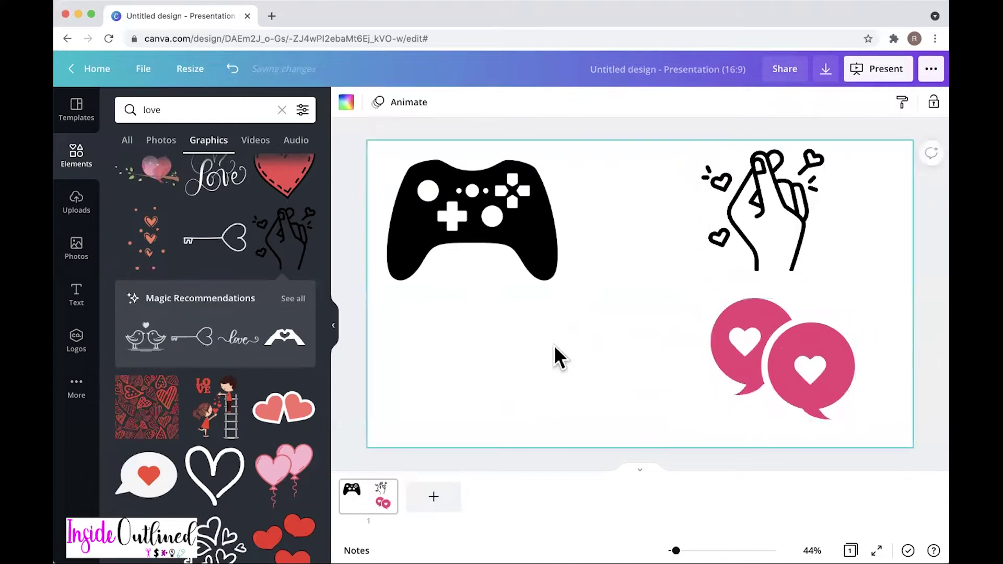
Add the pink TURNING 22 text preset, shrink it, and centre it below the controller
left_click(81, 297)
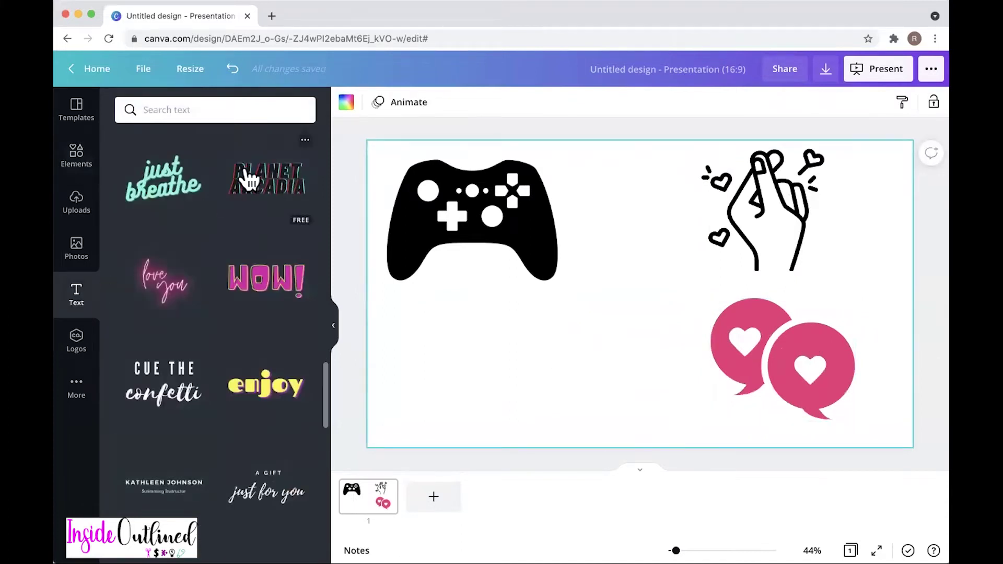
scroll(218, 422, "down", 5)
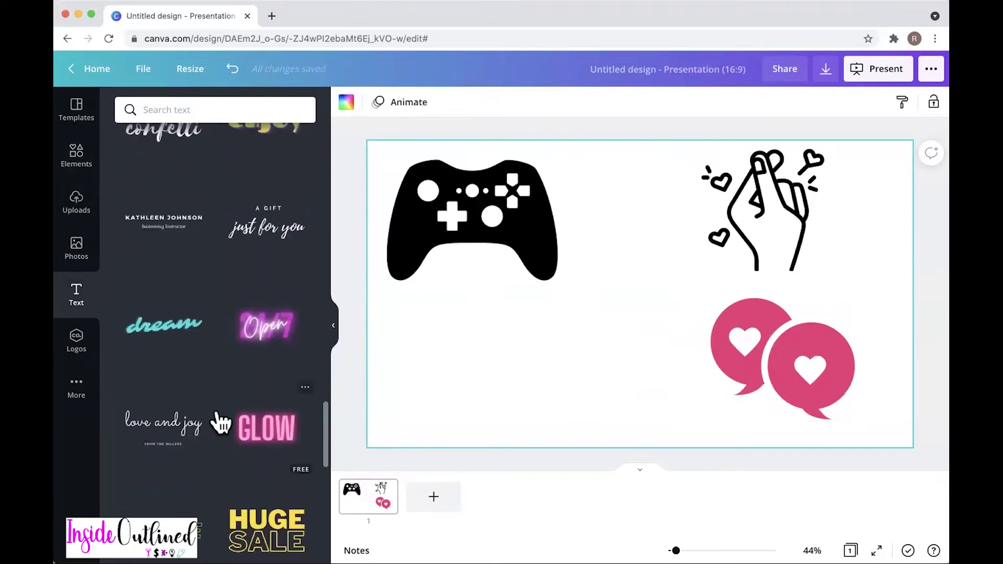
scroll(219, 422, "down", 6)
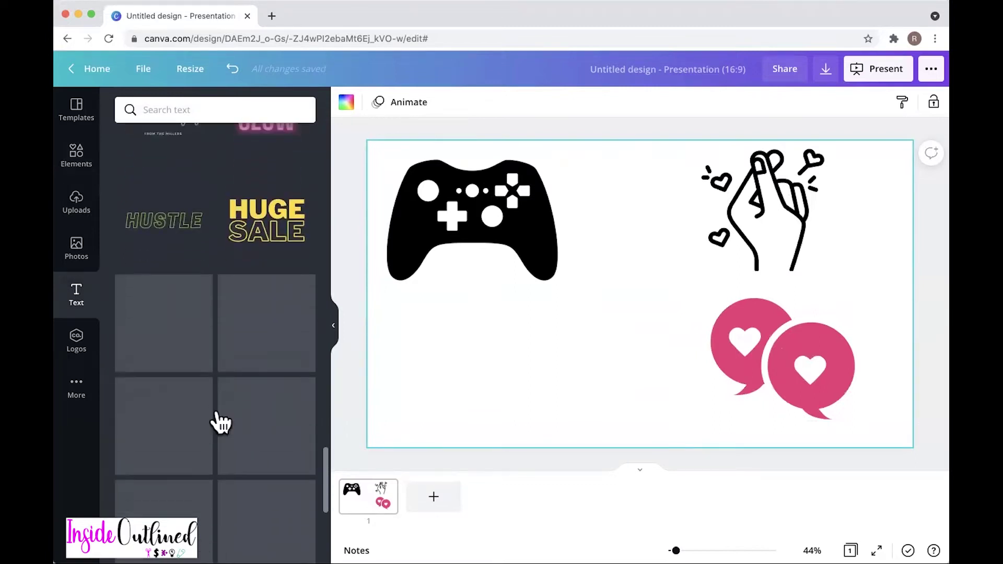
scroll(220, 423, "down", 5)
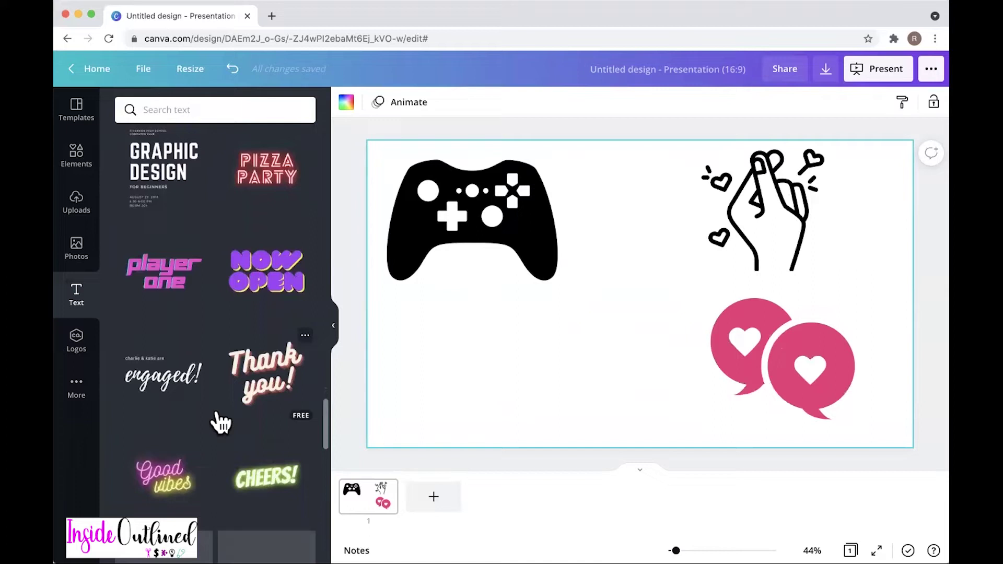
scroll(220, 418, "down", 3)
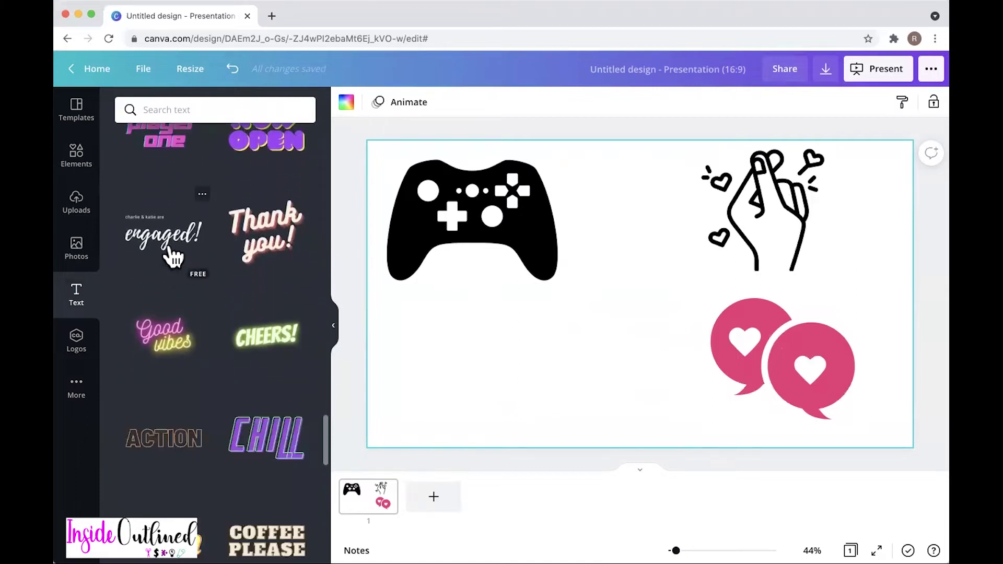
scroll(223, 287, "down", 3)
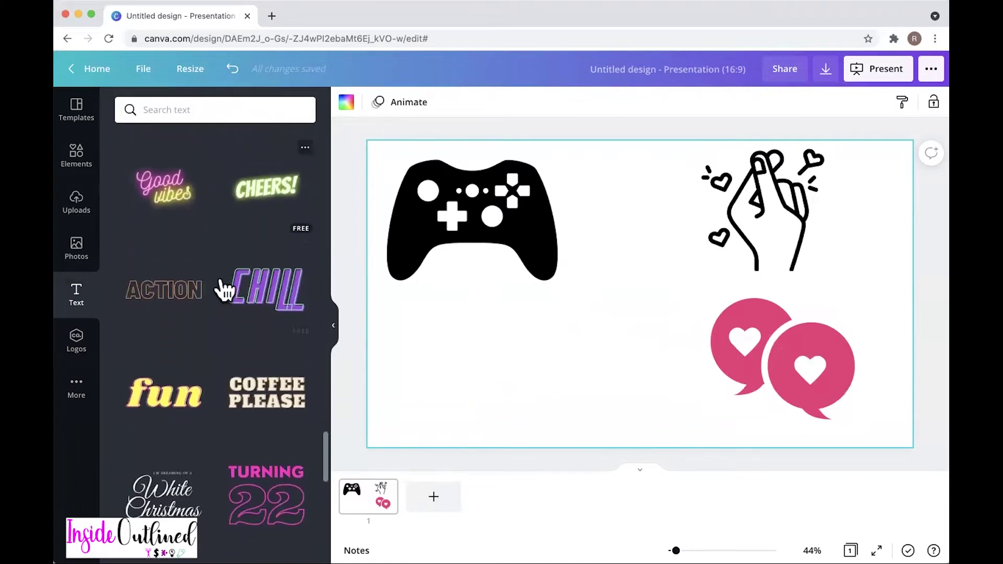
scroll(206, 374, "down", 5)
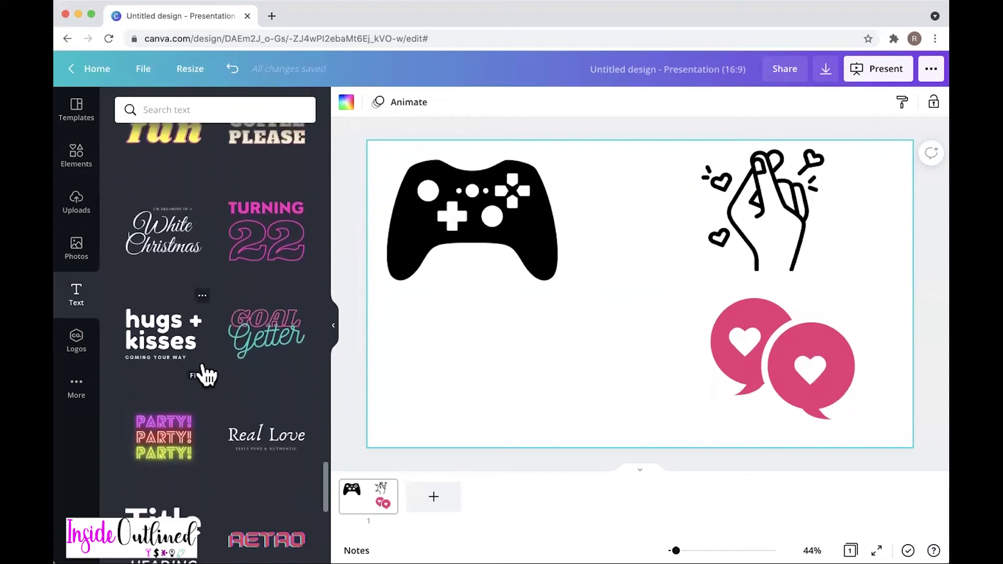
scroll(262, 392, "down", 2)
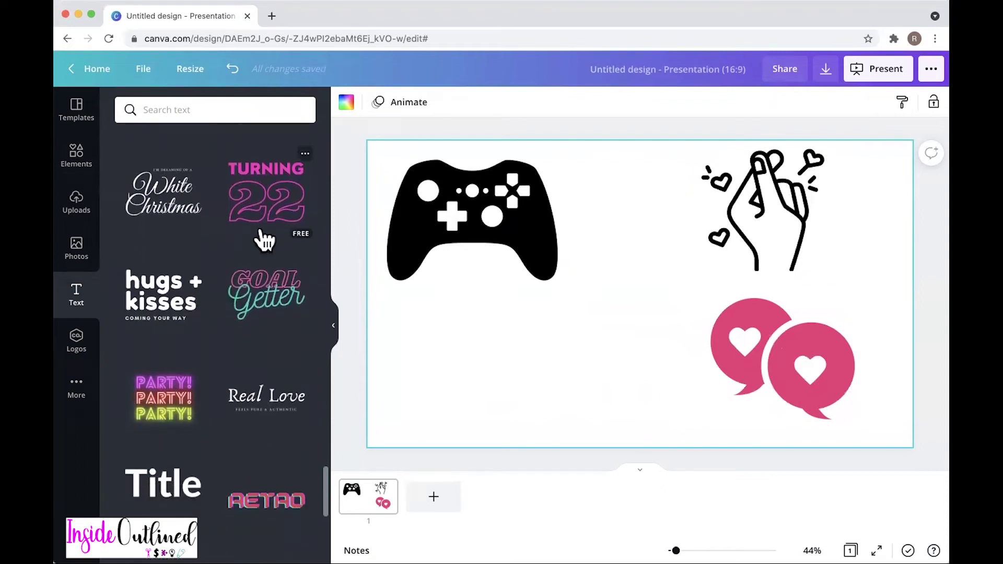
left_click(256, 204)
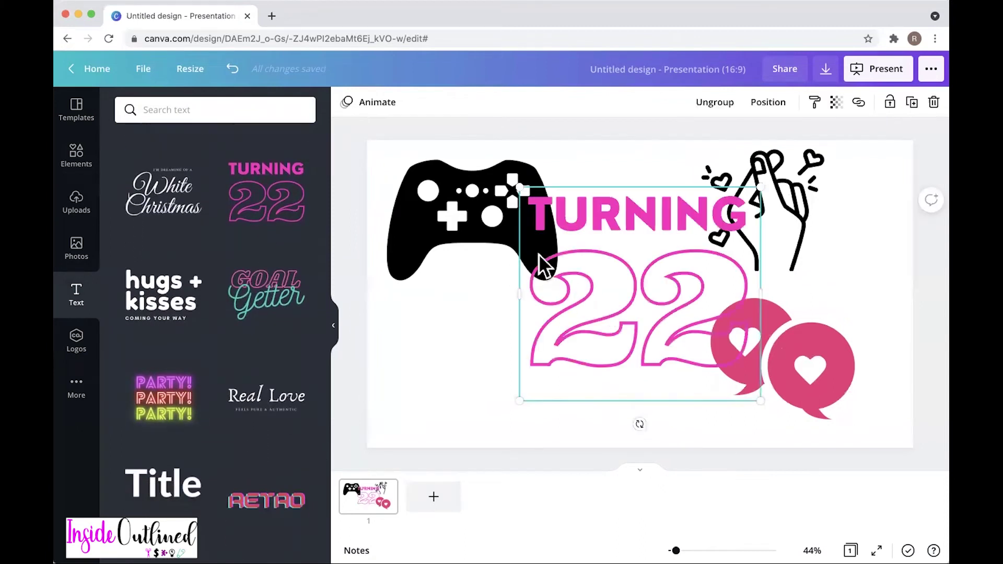
left_click_drag(763, 399, 656, 303)
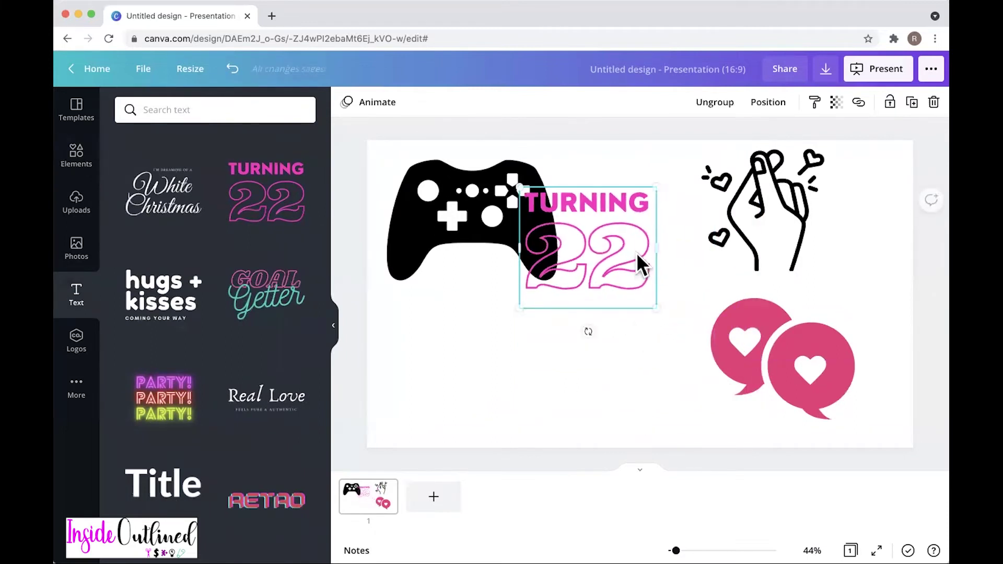
left_click_drag(637, 252, 598, 341)
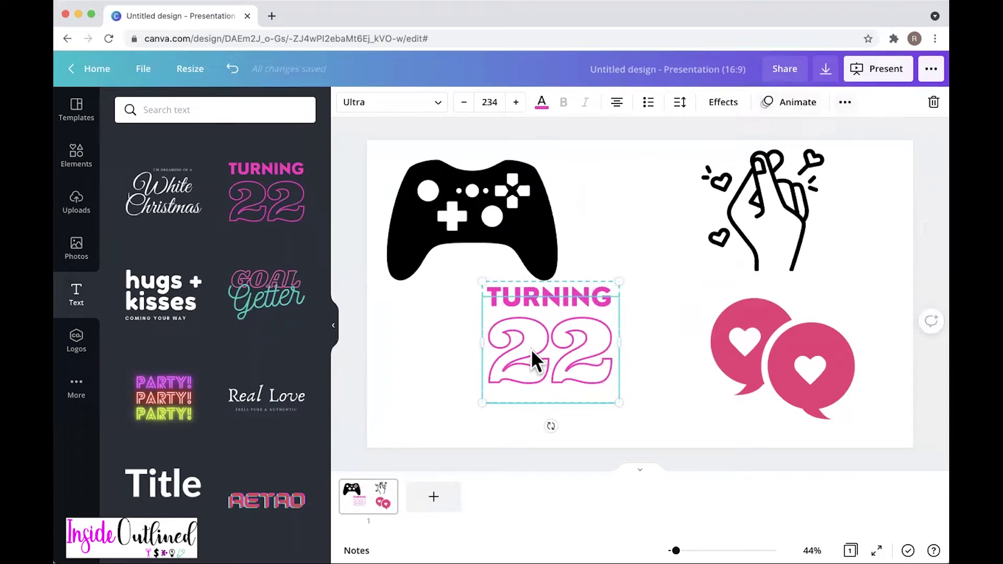
left_click_drag(595, 316, 594, 374)
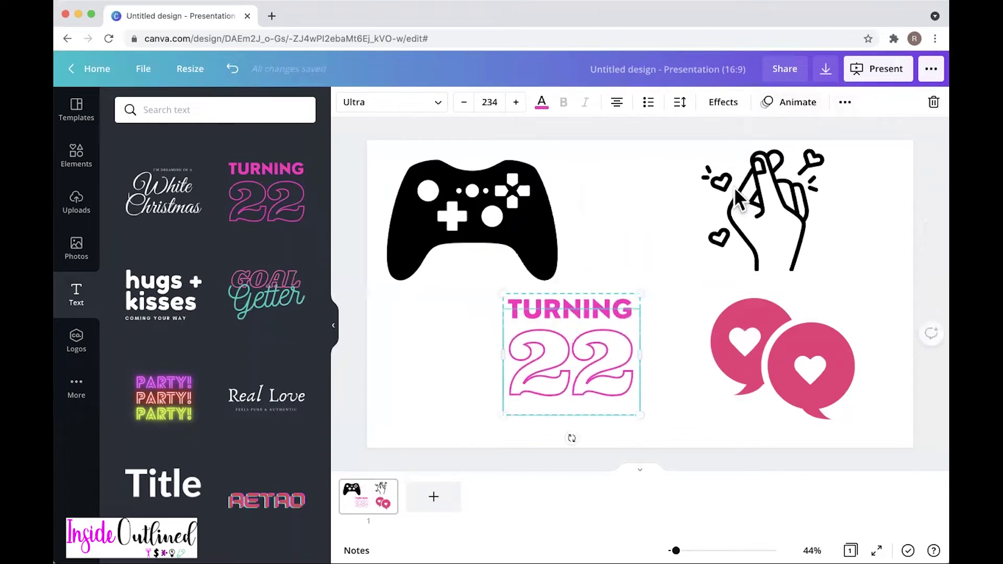
Split the TURNING 22 design into separate TURNING and 22 text boxes
left_click(844, 105)
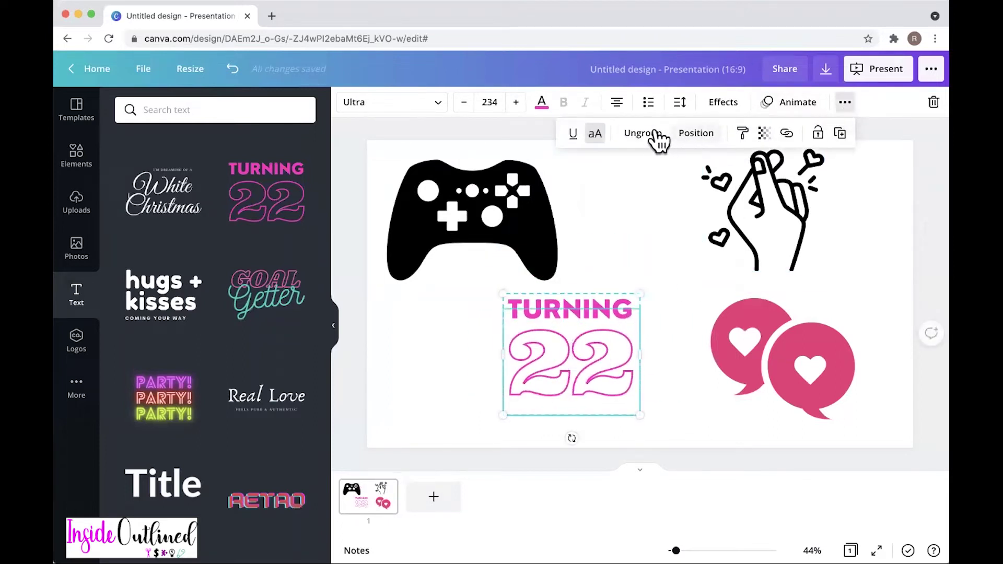
left_click(847, 106)
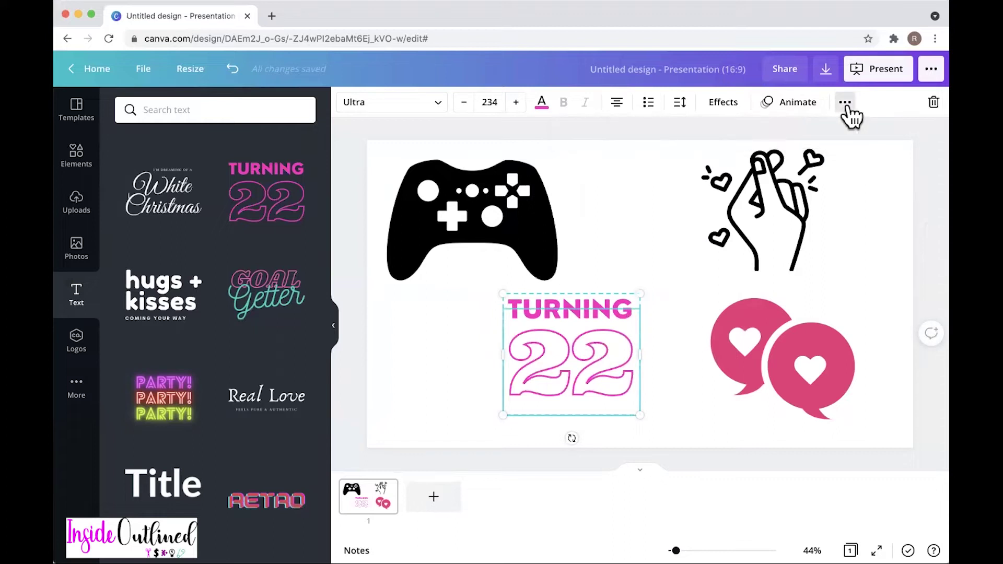
left_click(847, 105)
left_click(641, 132)
left_click(425, 347)
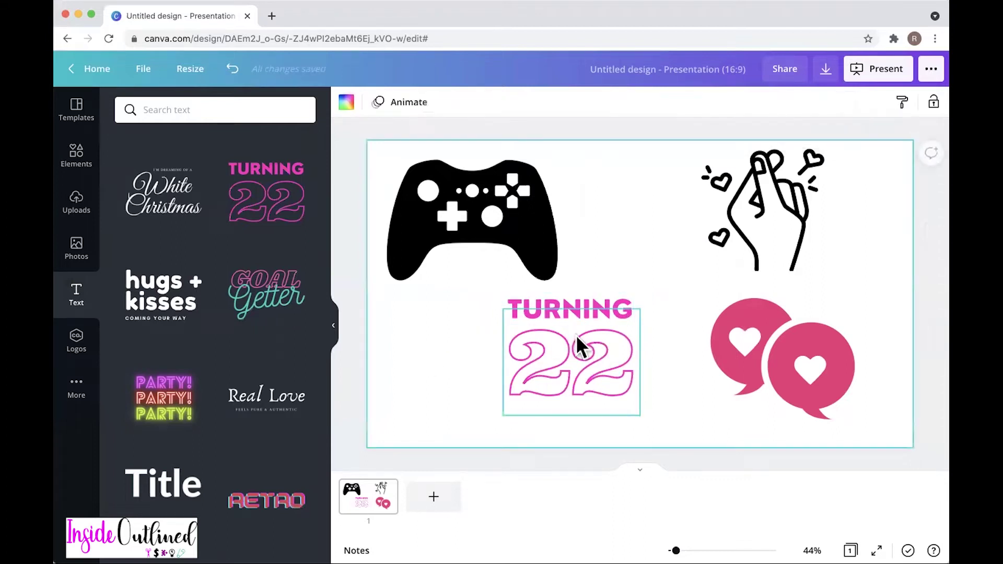
left_click(572, 346)
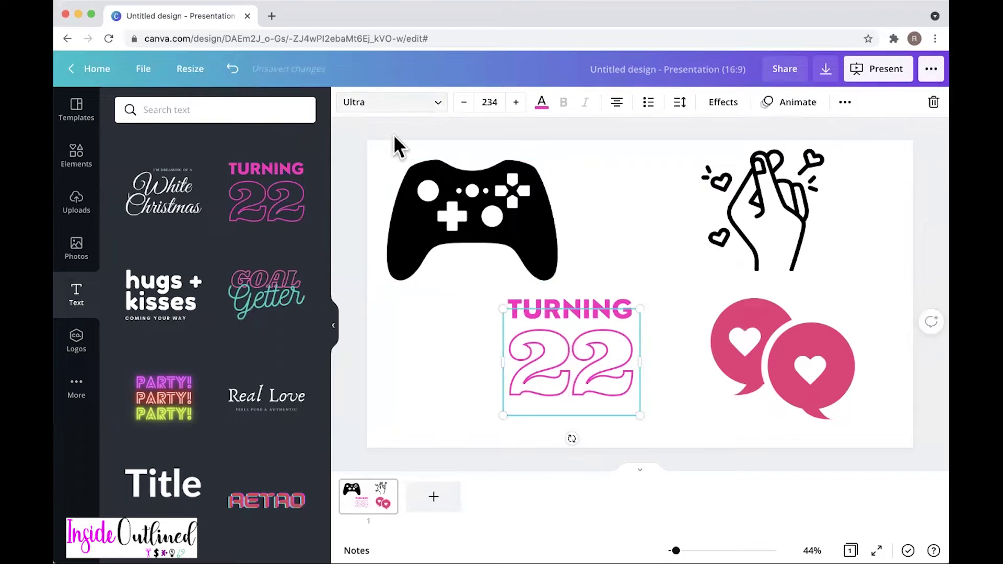
Change the 22 text to LOVE and widen it to fit on one line
double_click(590, 350)
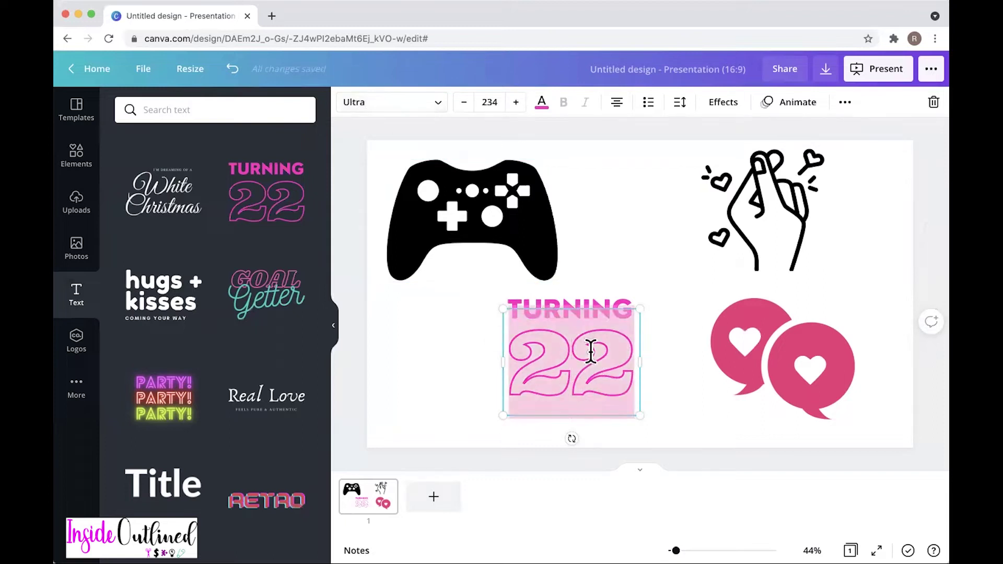
type("L")
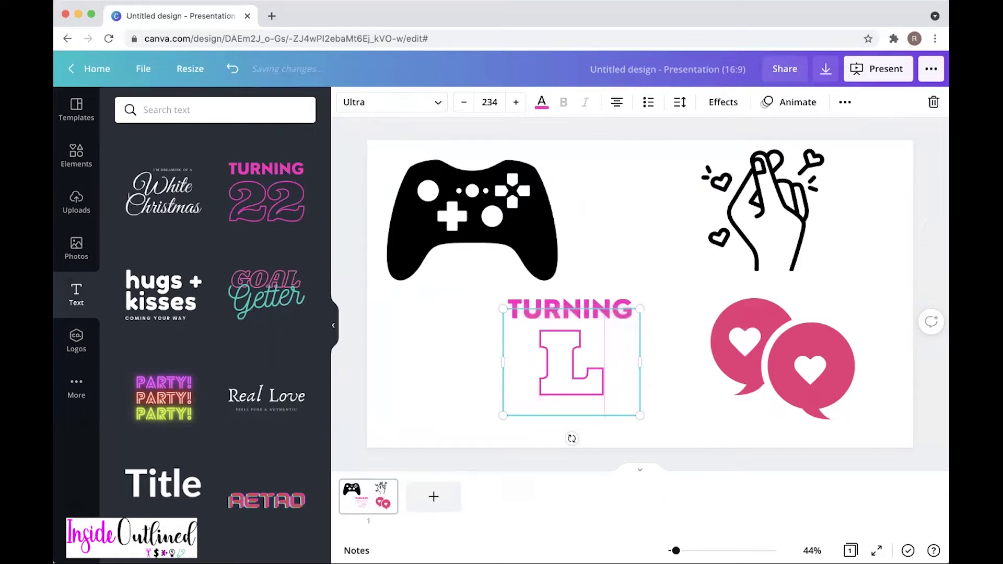
key("Return")
type("O")
key("Return")
type("VE")
left_click(441, 247)
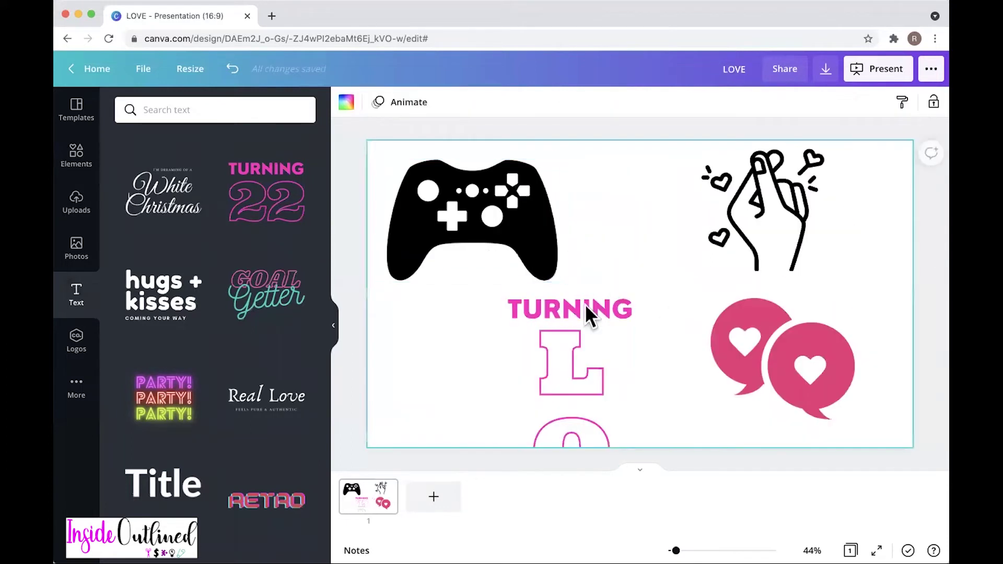
left_click(560, 379)
left_click_drag(638, 451, 818, 367)
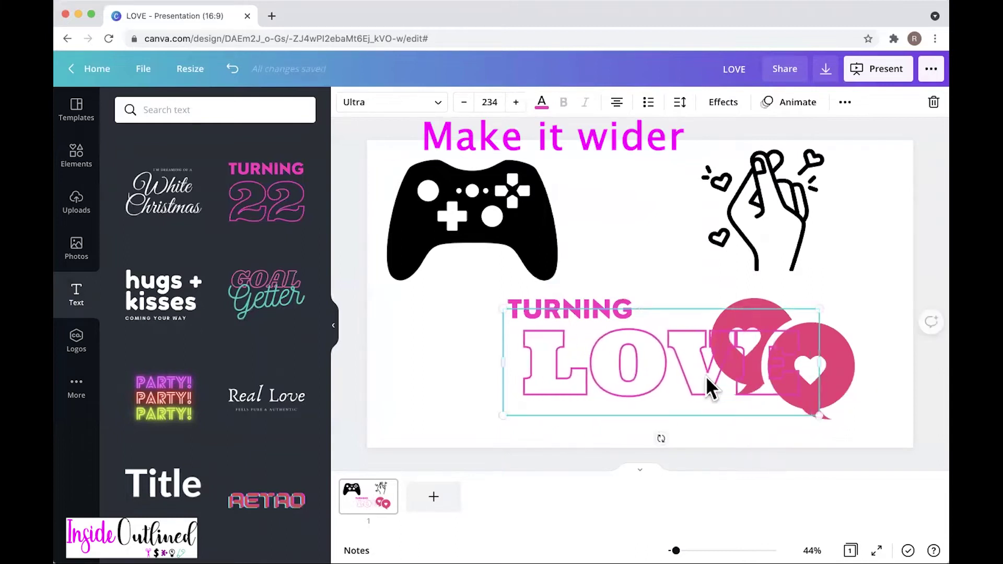
left_click_drag(707, 385, 606, 395)
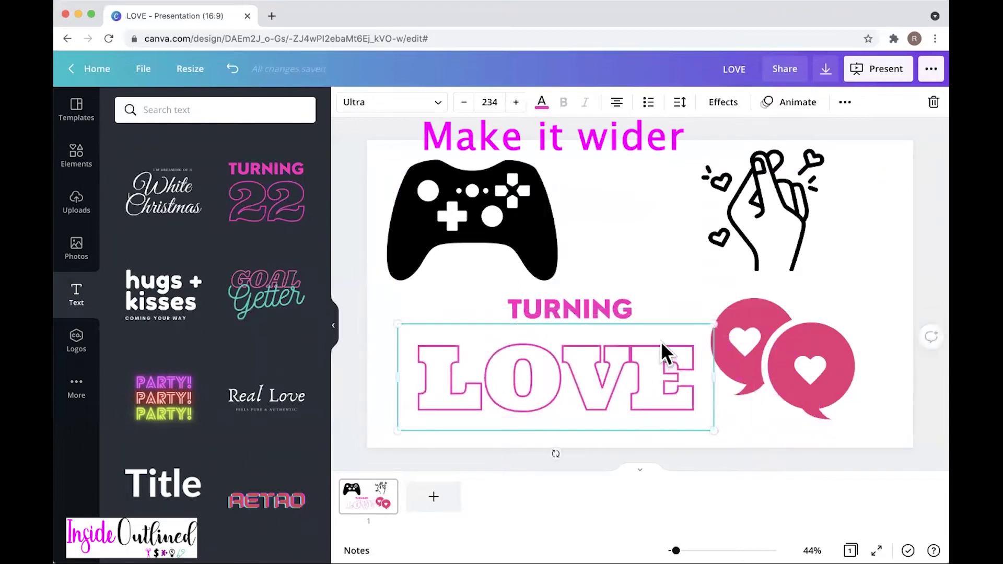
Delete the TURNING text and move the heart speech bubbles onto LOVE
left_click(600, 312)
key("Delete")
left_click_drag(789, 340, 567, 299)
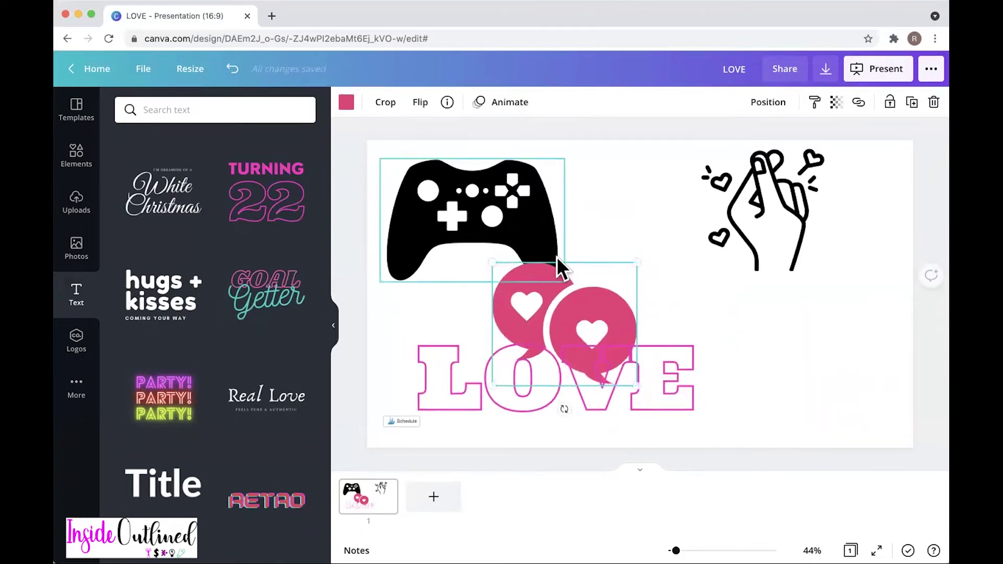
Colour the LOVE lettering rose pink #e93276 to match the speech bubbles
left_click(693, 359)
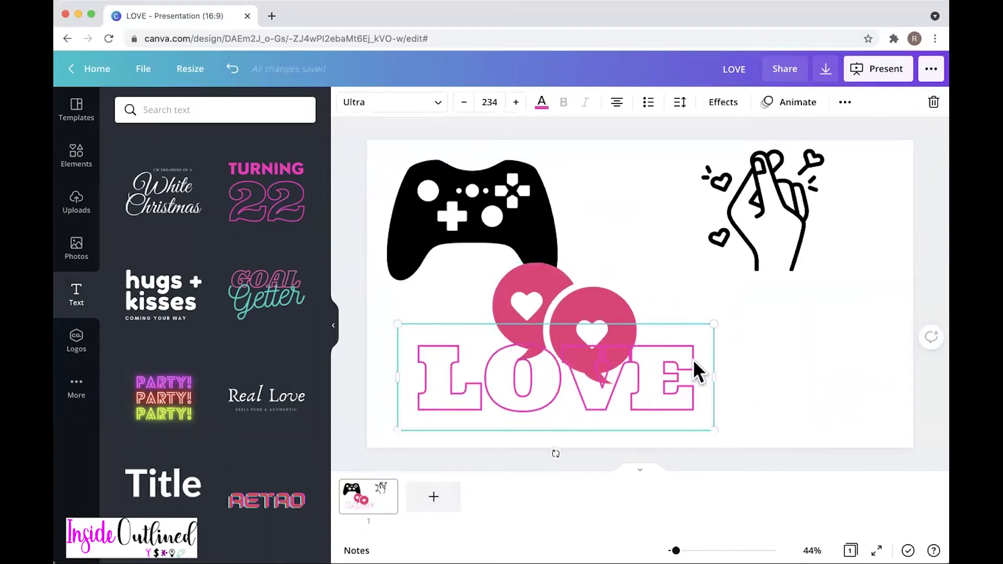
left_click(620, 303)
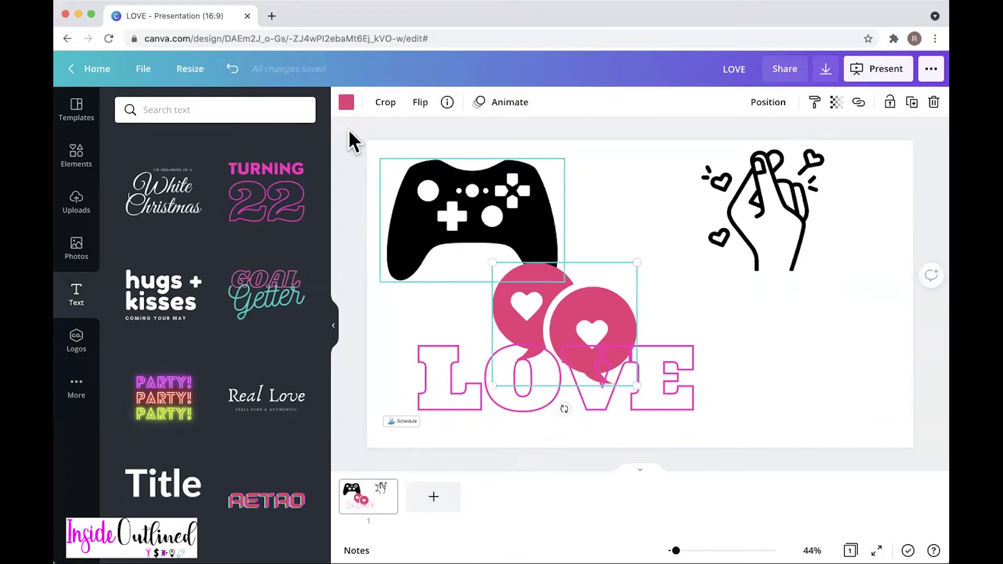
left_click(345, 105)
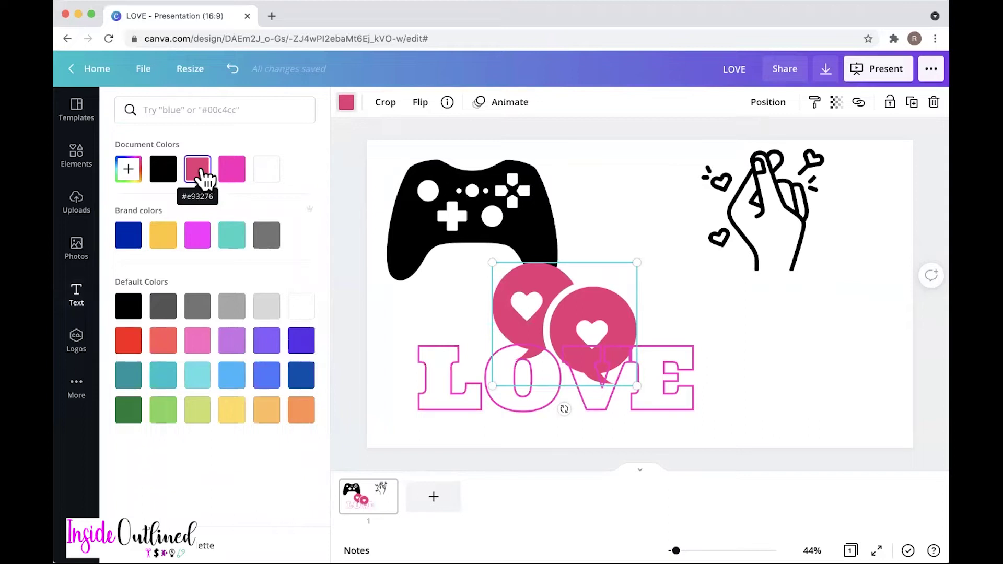
left_click(695, 361)
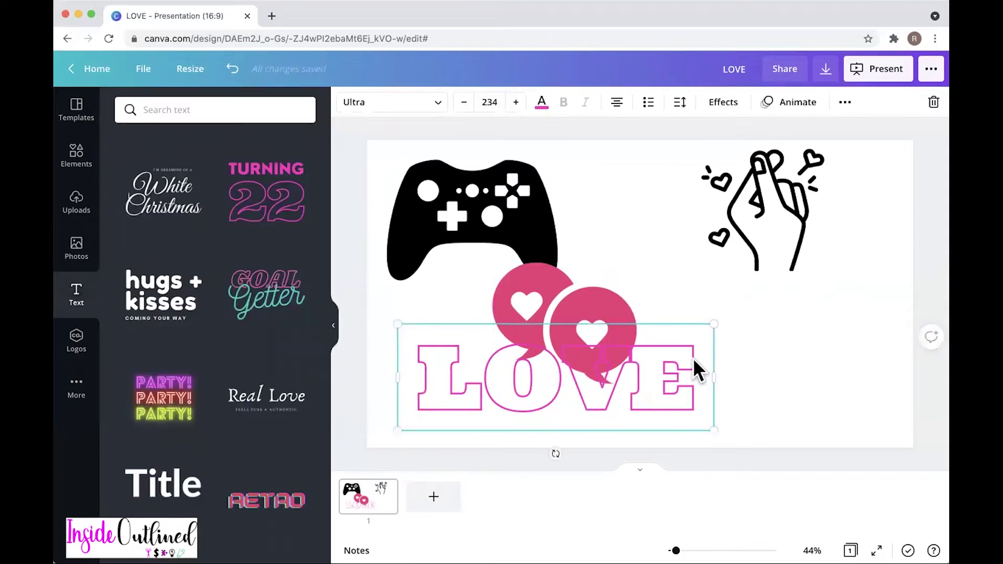
left_click(541, 104)
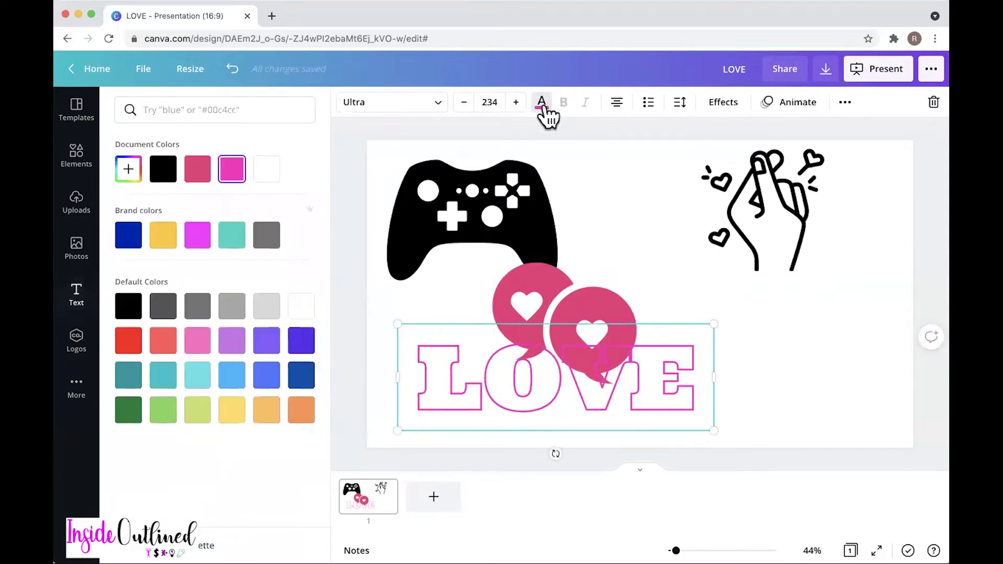
left_click(812, 423)
left_click(753, 366)
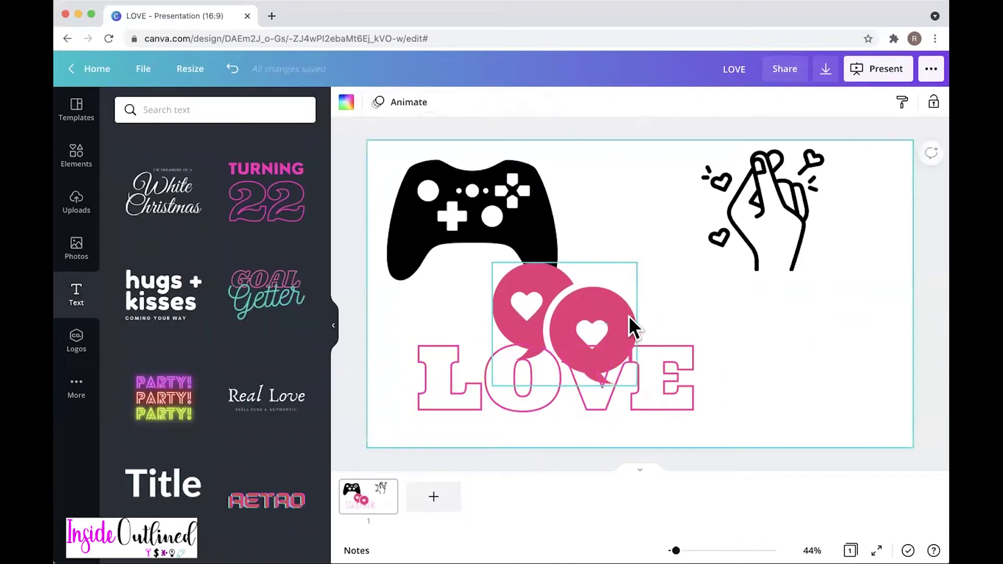
Shrink the heart speech bubbles and place them right after the word LOVE
left_click_drag(634, 327, 730, 296)
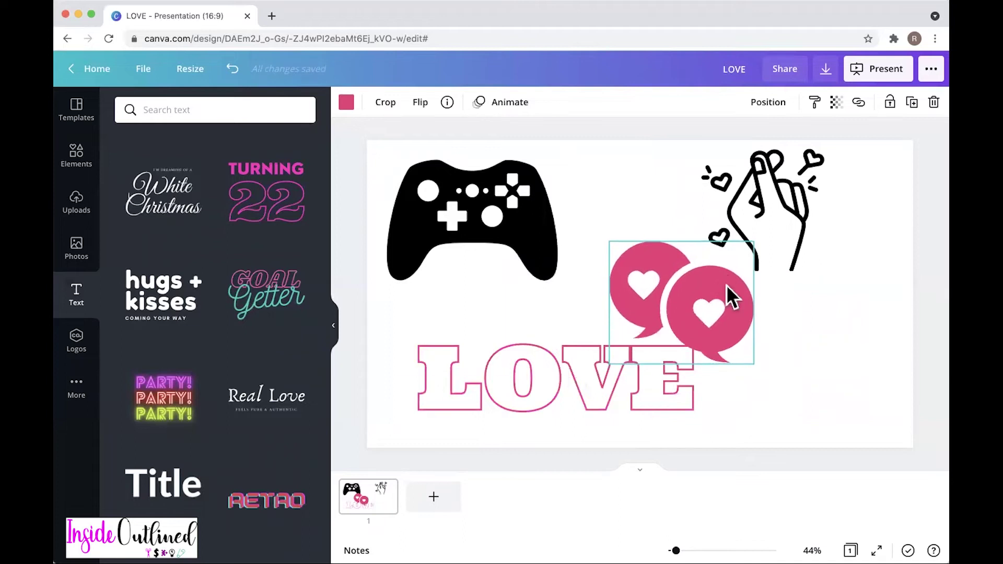
left_click_drag(752, 360, 706, 324)
left_click_drag(678, 284, 785, 321)
left_click_drag(609, 385, 630, 342)
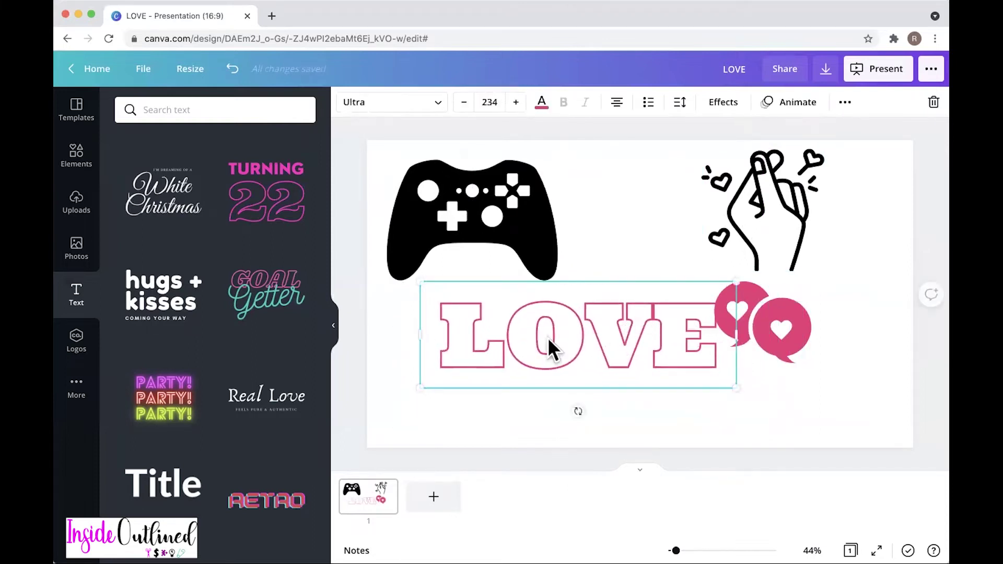
Duplicate LOVE and delete the O in the copy, leaving a gap after L
key("super+d")
left_click_drag(549, 370, 690, 241)
key("BackSpace")
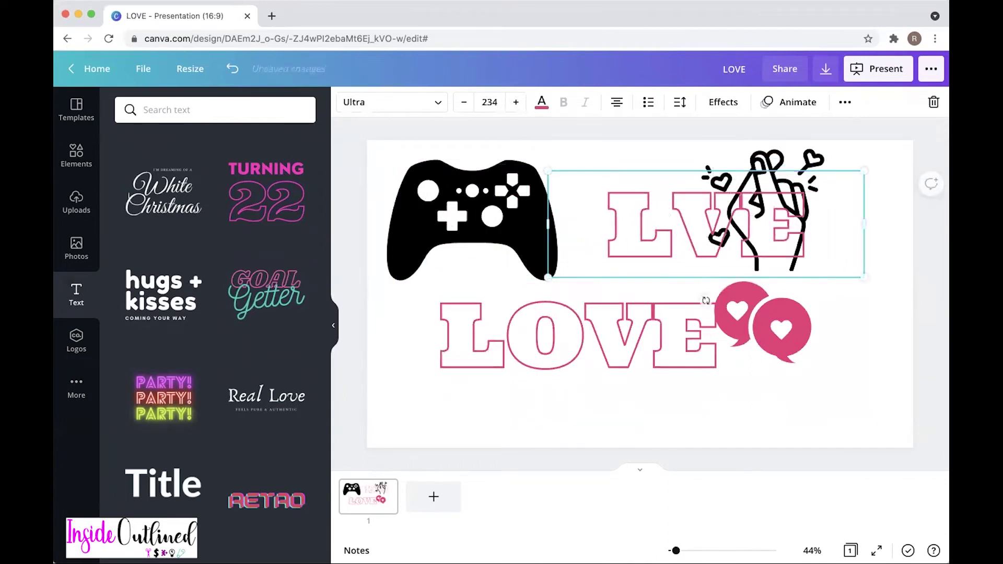
type("o")
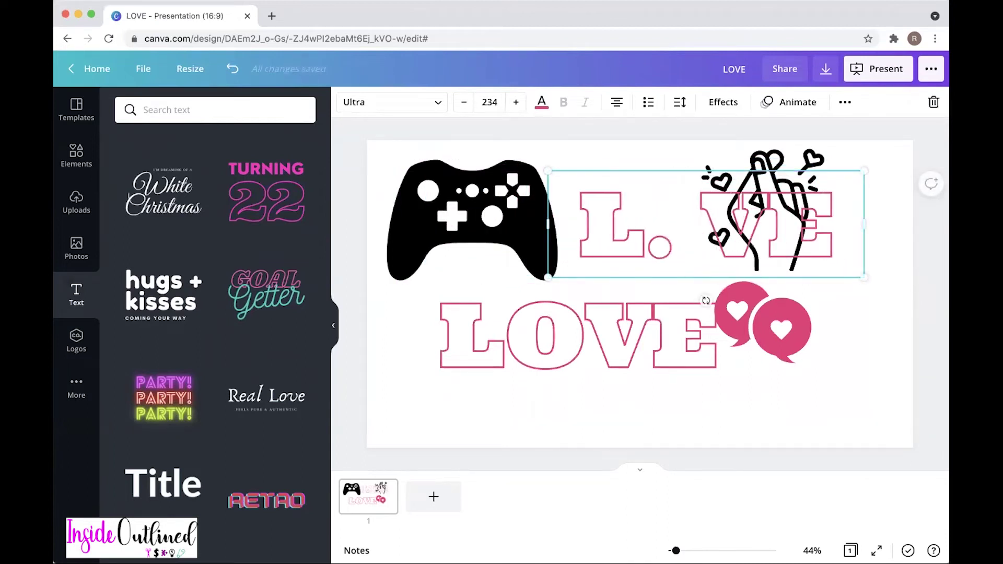
key("BackSpace")
key("BackSpace")
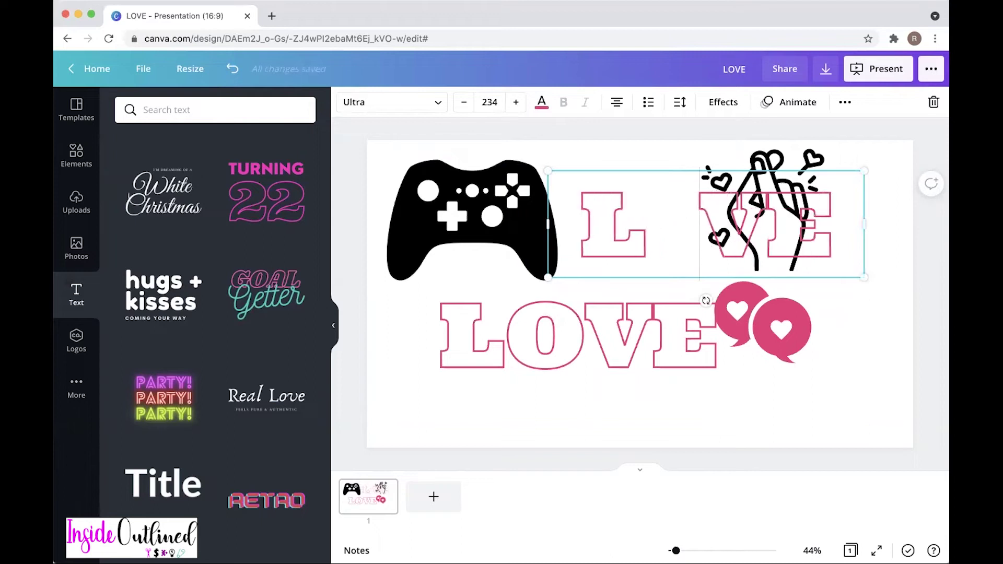
left_click(824, 359)
Fit the bubbles into the gap between L and VE and delete the original LOVE
left_click_drag(773, 317, 565, 349)
left_click(663, 355)
key("Delete")
left_click(651, 219)
left_click_drag(709, 255, 586, 363)
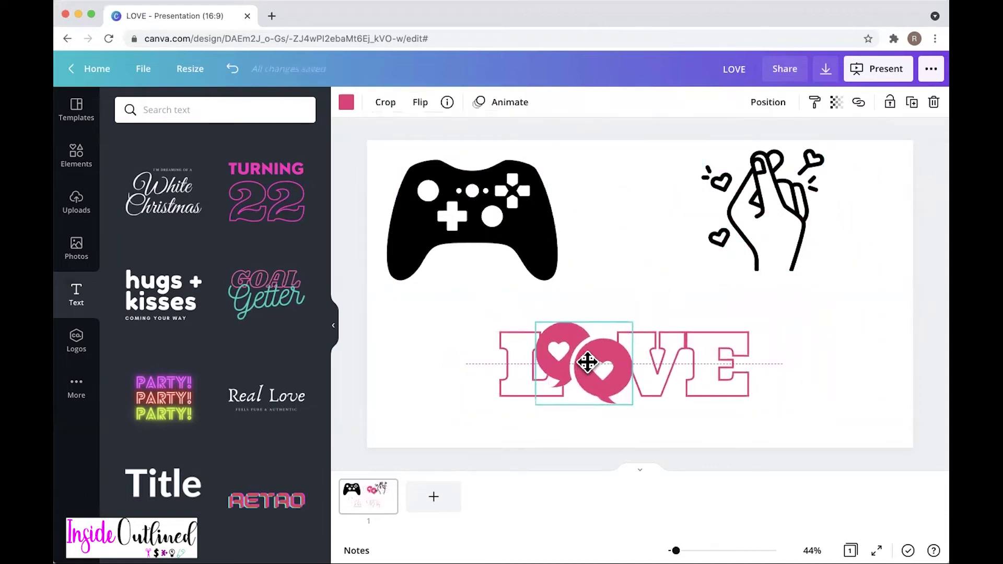
Centre the L-bubbles-VE lettering along the bottom of the slide
left_click(632, 363)
left_click(656, 366)
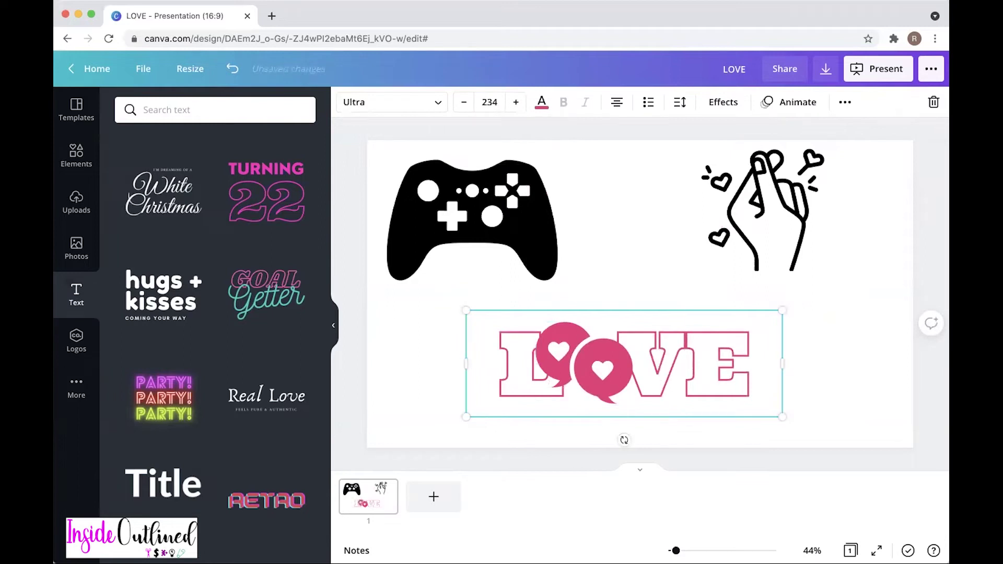
left_click(855, 343)
mouse_move(600, 369)
left_mouse_down()
mouse_move(611, 372)
mouse_move(599, 374)
left_mouse_up()
left_click(869, 353)
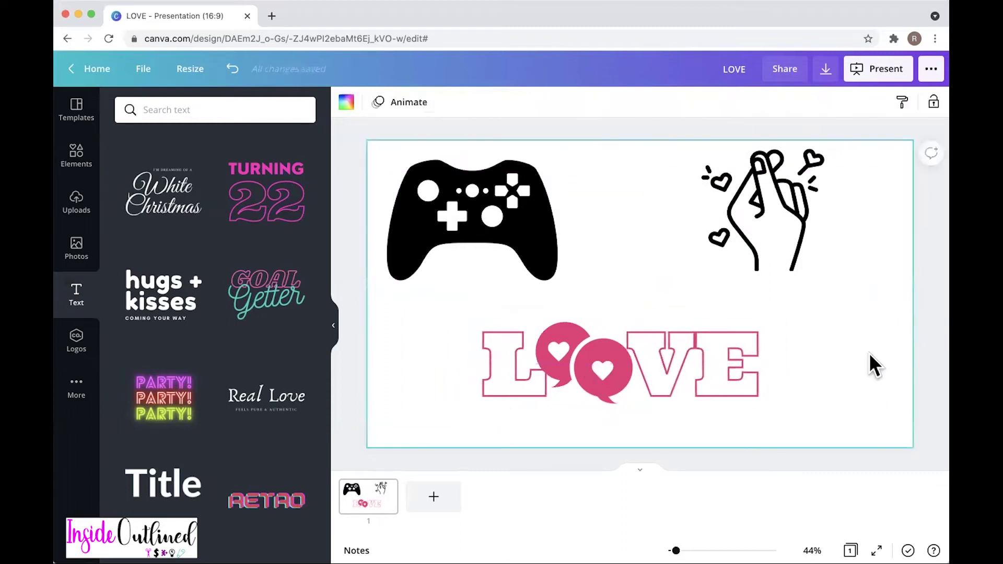
left_click(594, 363)
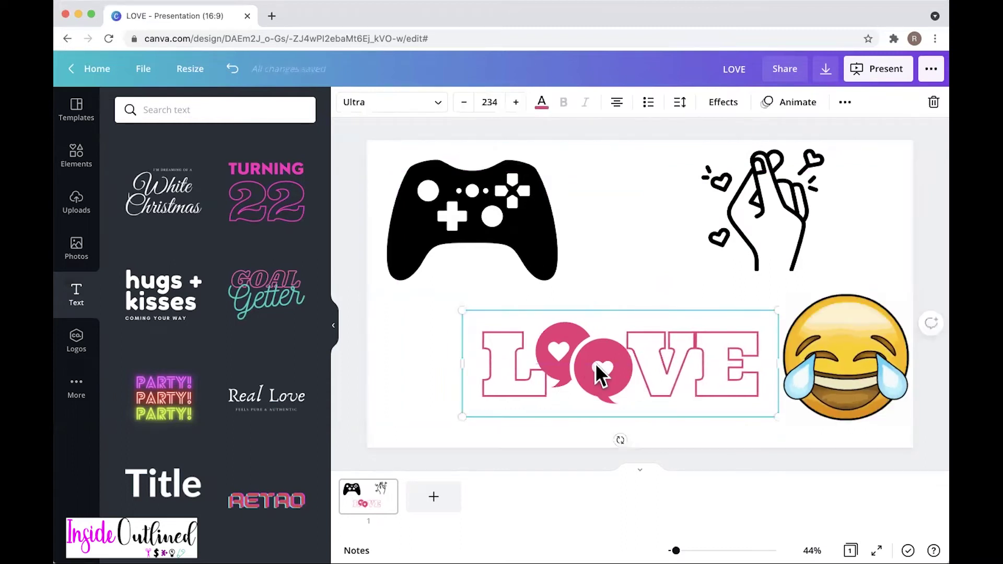
Export the LOVE design as an SVG file with Transparent background ticked
left_click(902, 250)
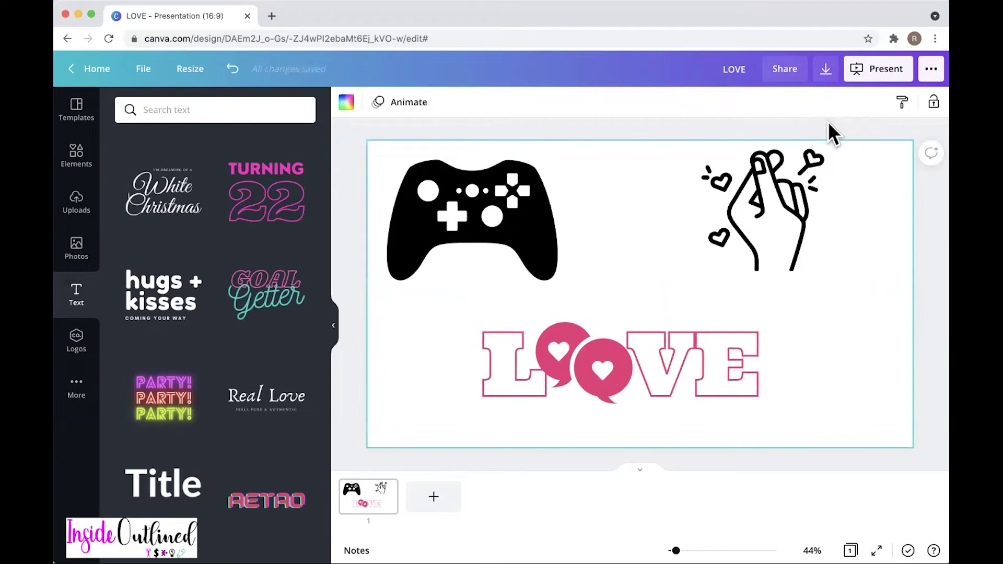
left_click(827, 74)
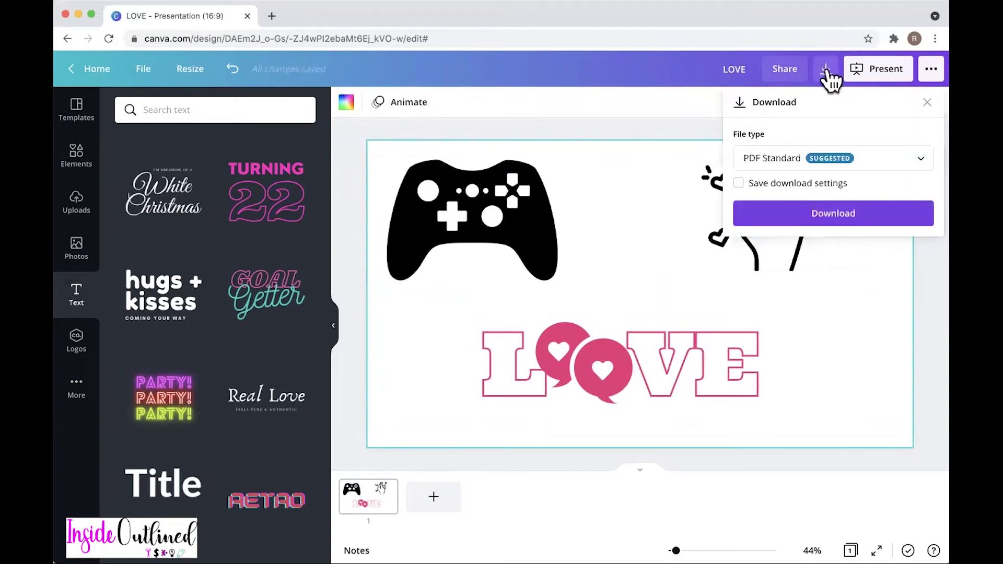
left_click(781, 163)
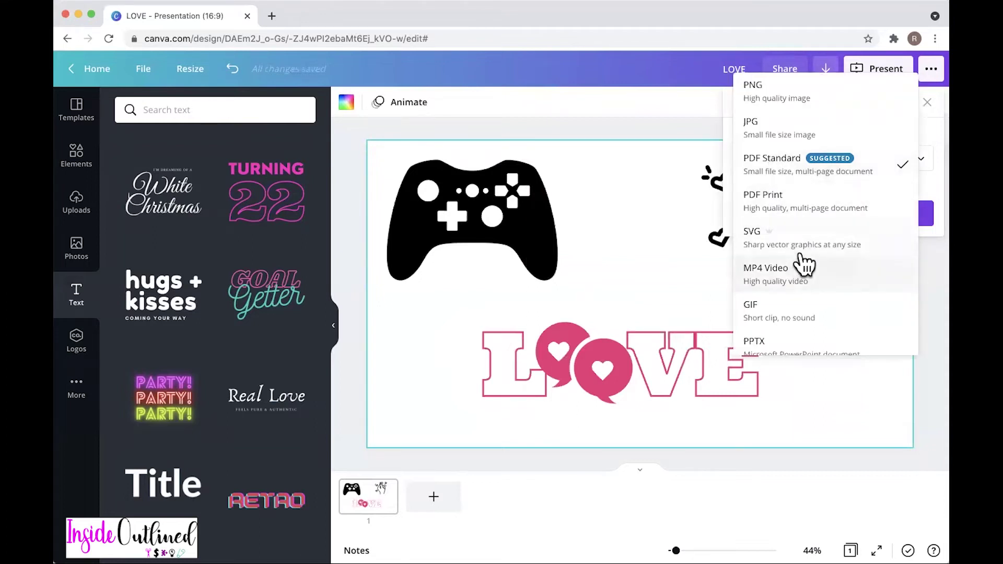
left_click(880, 250)
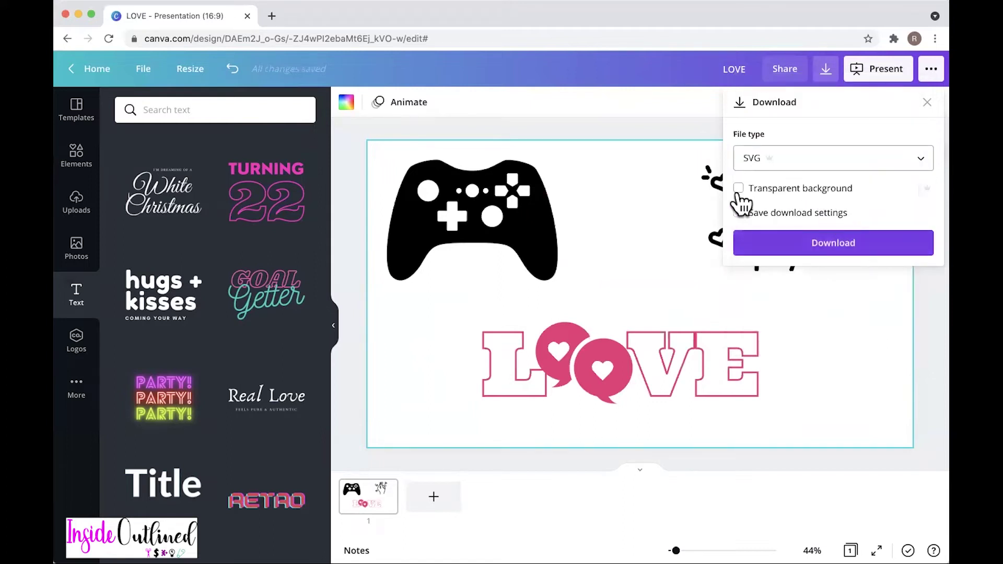
left_click(763, 196)
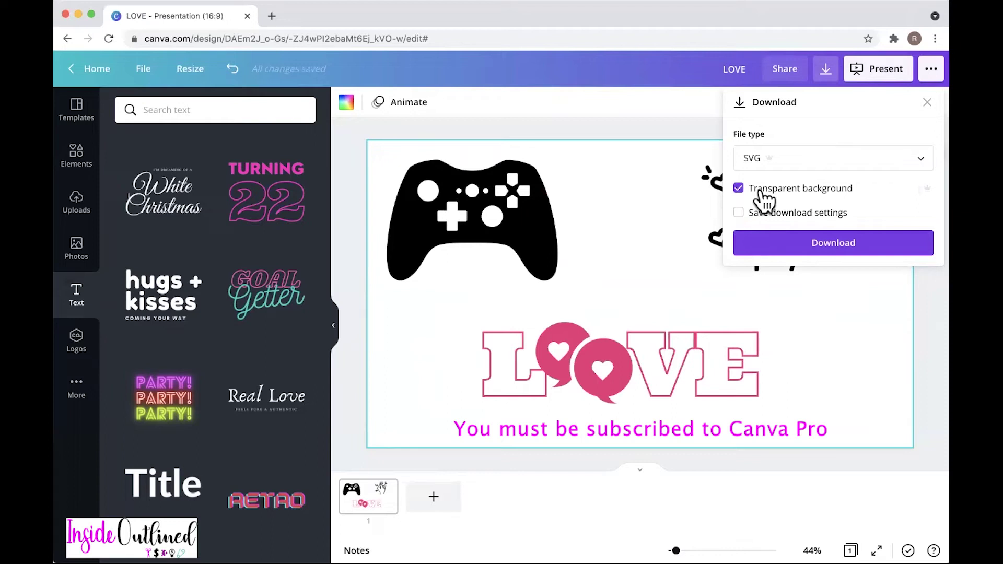
left_click(809, 245)
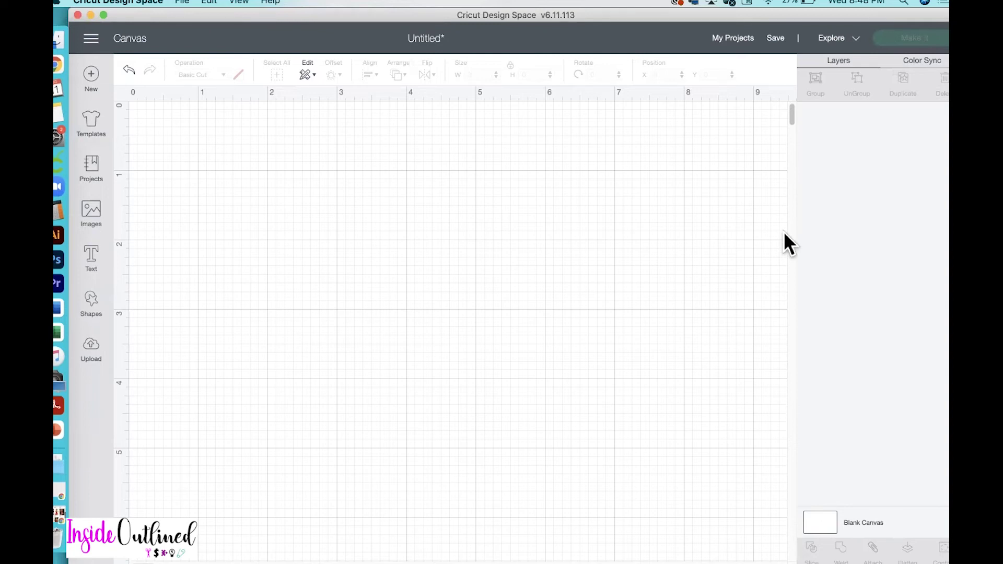
Upload Canva Downloads 1.svg as an image in Cricut Design Space
left_click(98, 359)
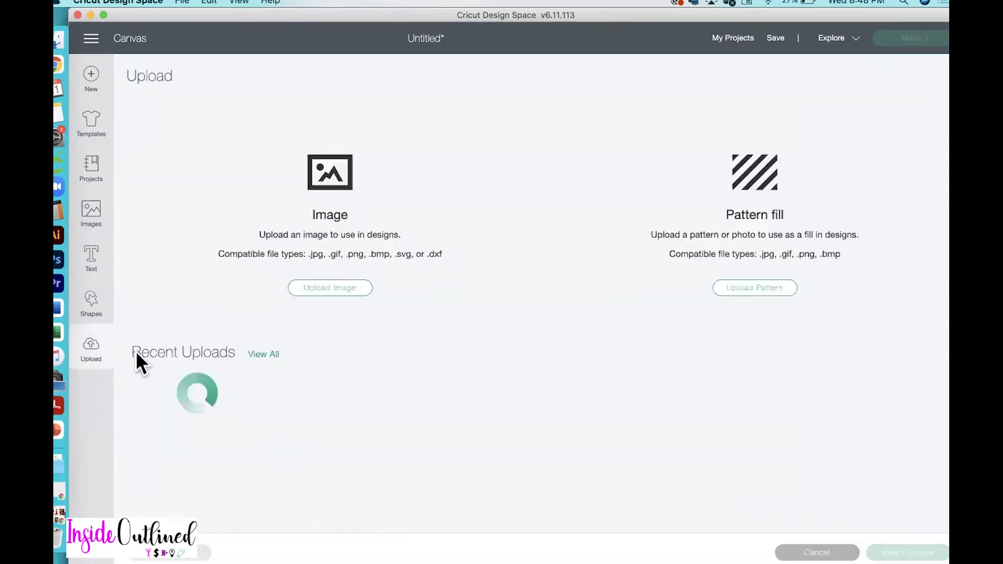
left_click(353, 293)
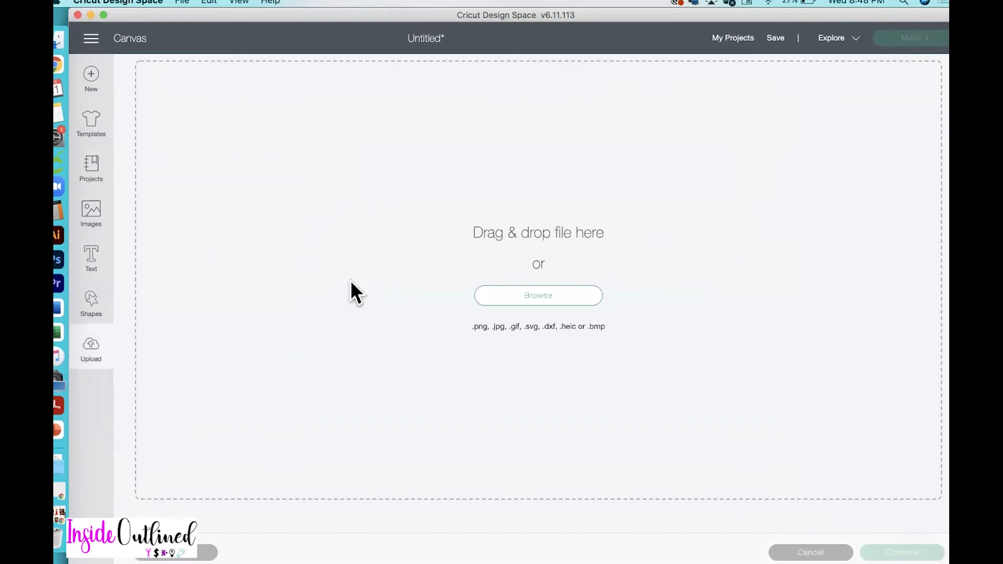
left_click(58, 41)
left_click(312, 219)
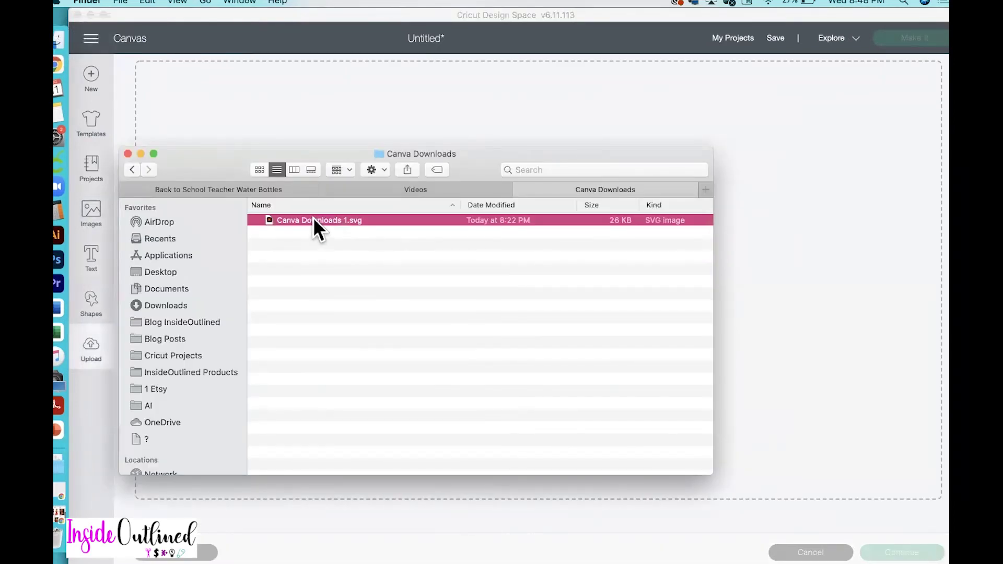
left_click_drag(291, 220, 710, 121)
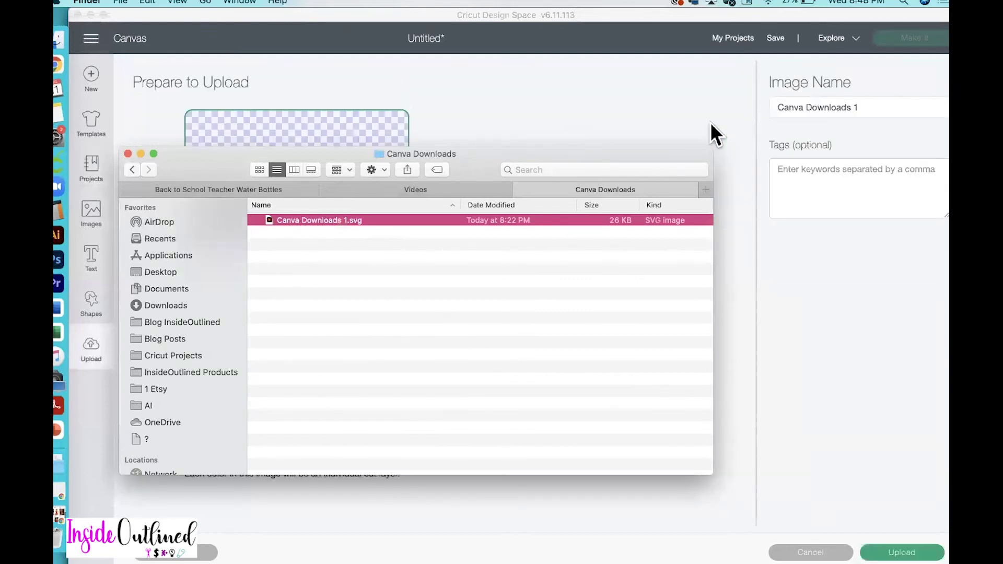
left_click(710, 121)
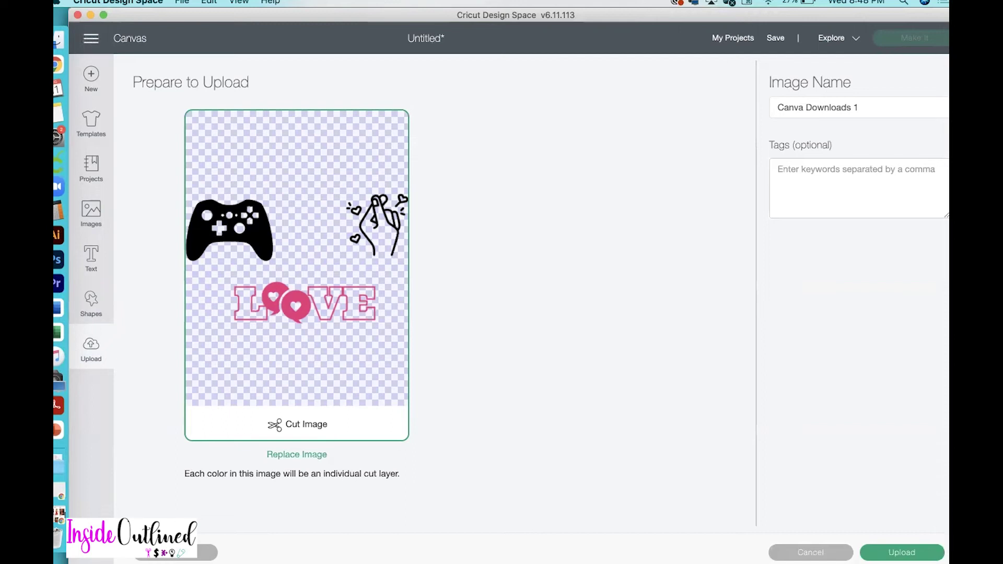
left_click(902, 553)
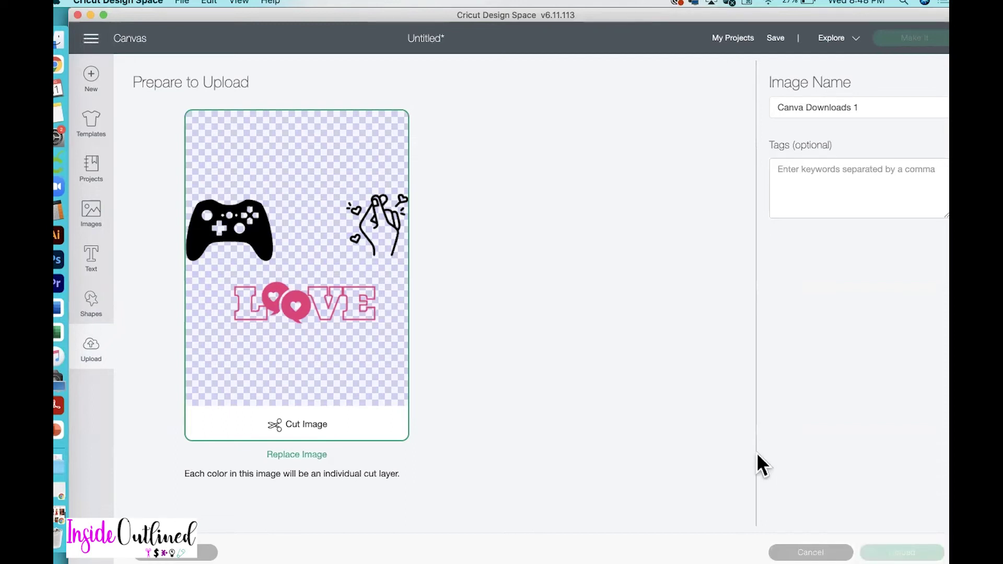
Insert the uploaded design onto the canvas and set its width to 8 inches
left_click(166, 437)
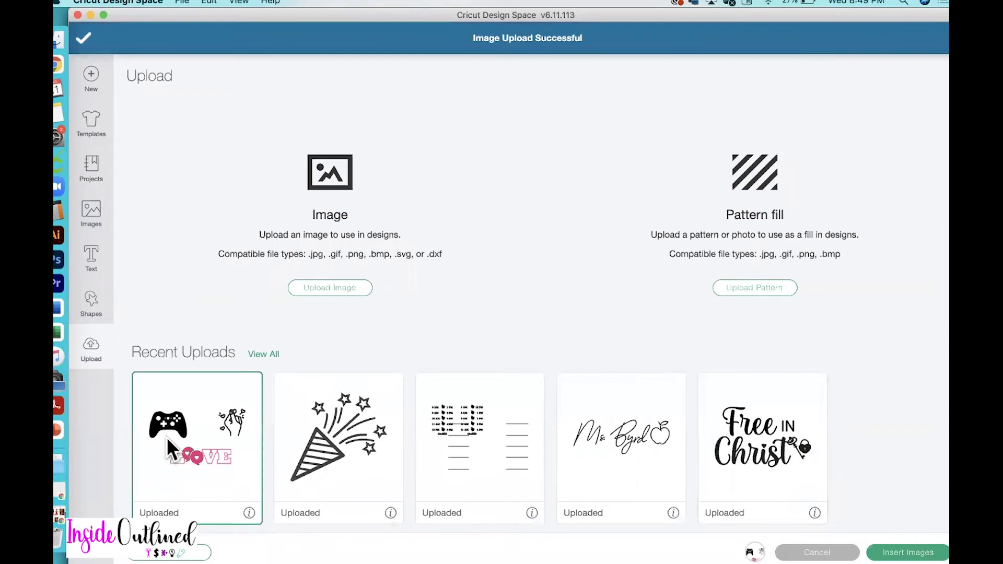
left_click(930, 552)
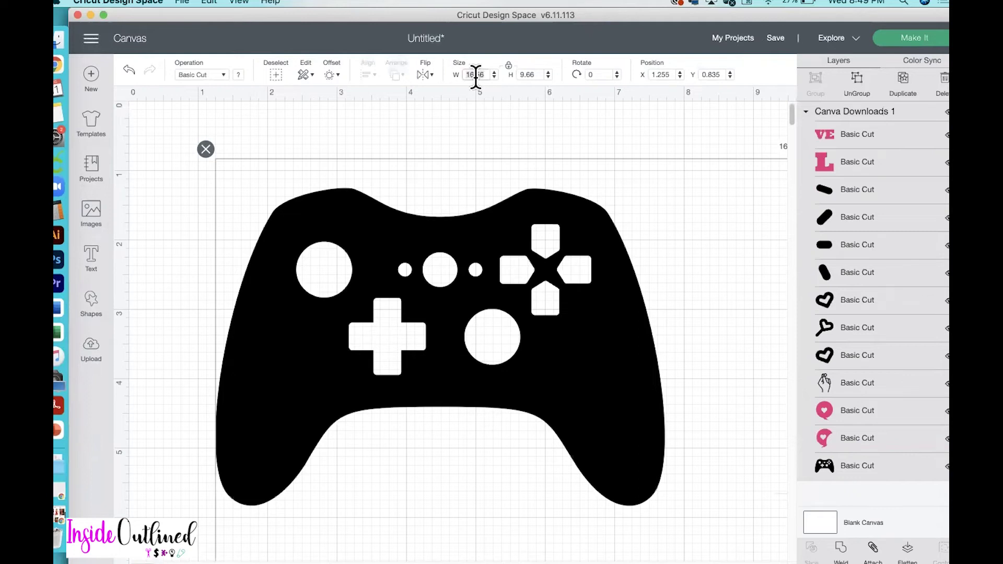
type("8")
key("Return")
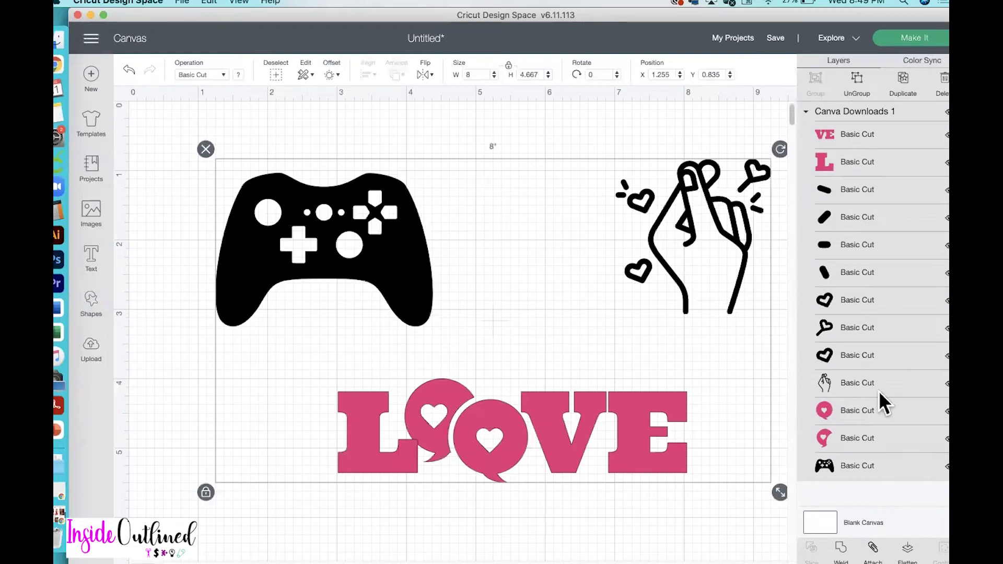
Ungroup the design into separate pieces and shift the LOVE word slightly right
left_click(857, 96)
left_click_drag(280, 405, 529, 448)
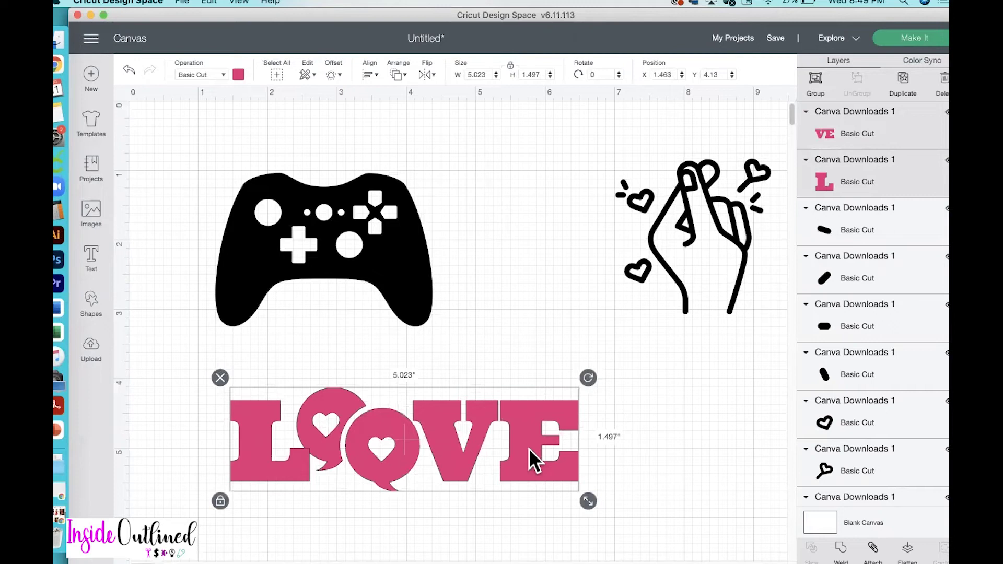
mouse_move(500, 442)
left_mouse_down()
mouse_move(539, 442)
mouse_move(515, 448)
left_mouse_up()
left_click(687, 230)
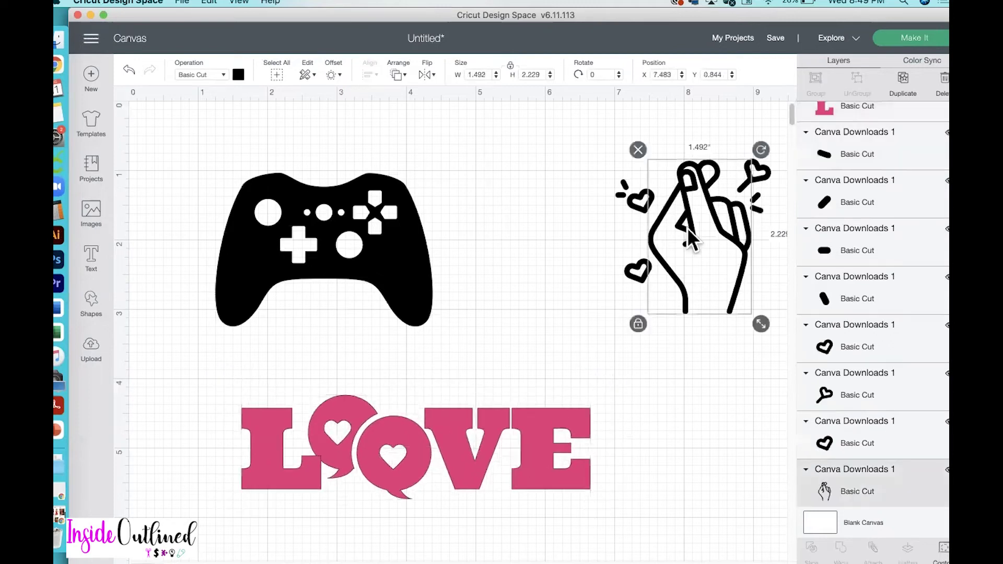
left_click(701, 386)
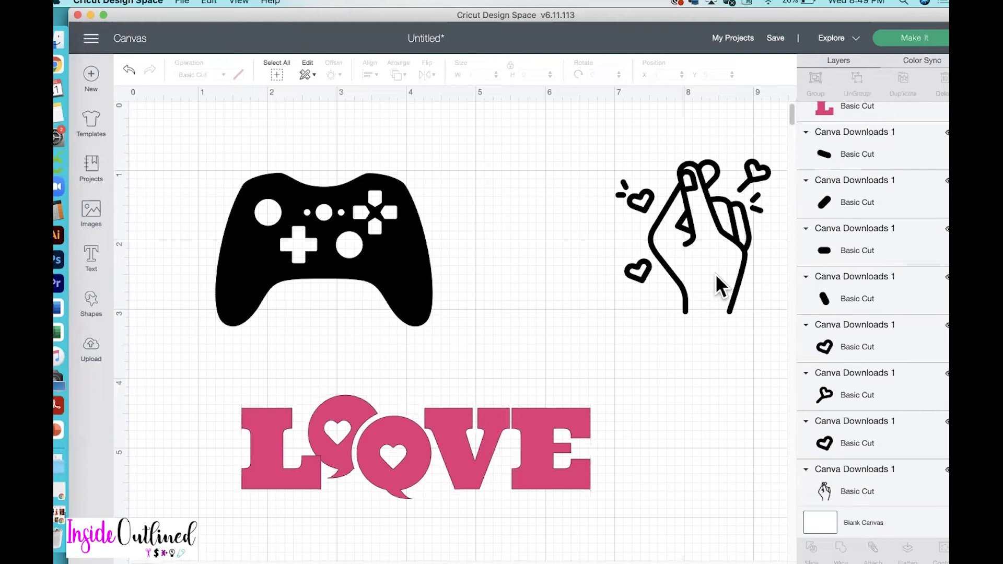
Make the upper small heart beside the hand pink
left_click(637, 201)
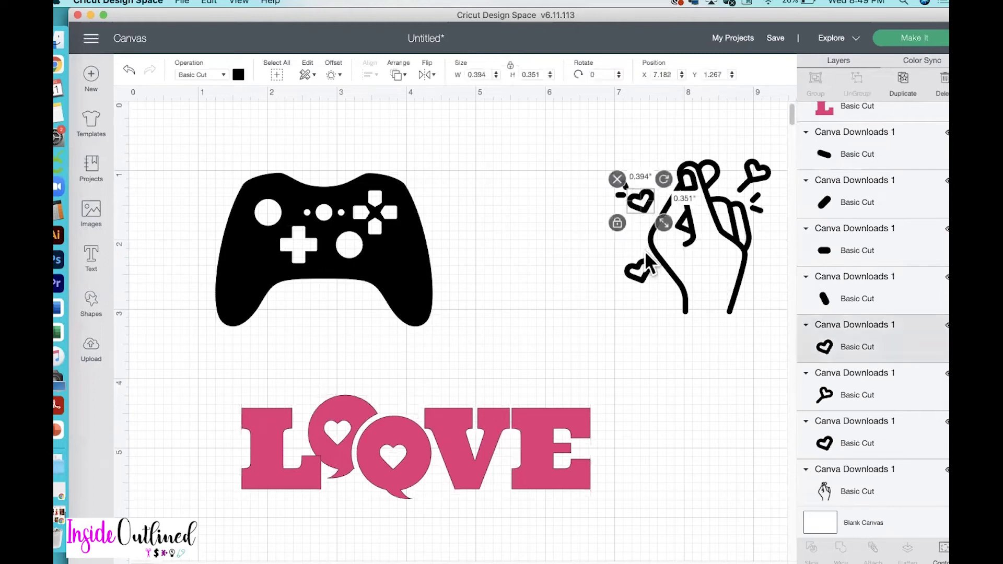
left_click(239, 75)
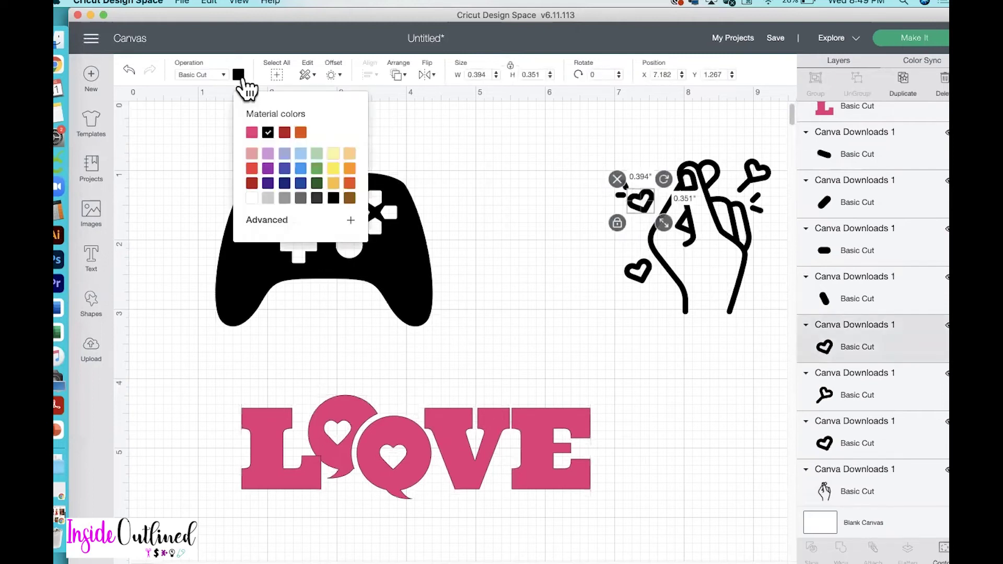
left_click(268, 132)
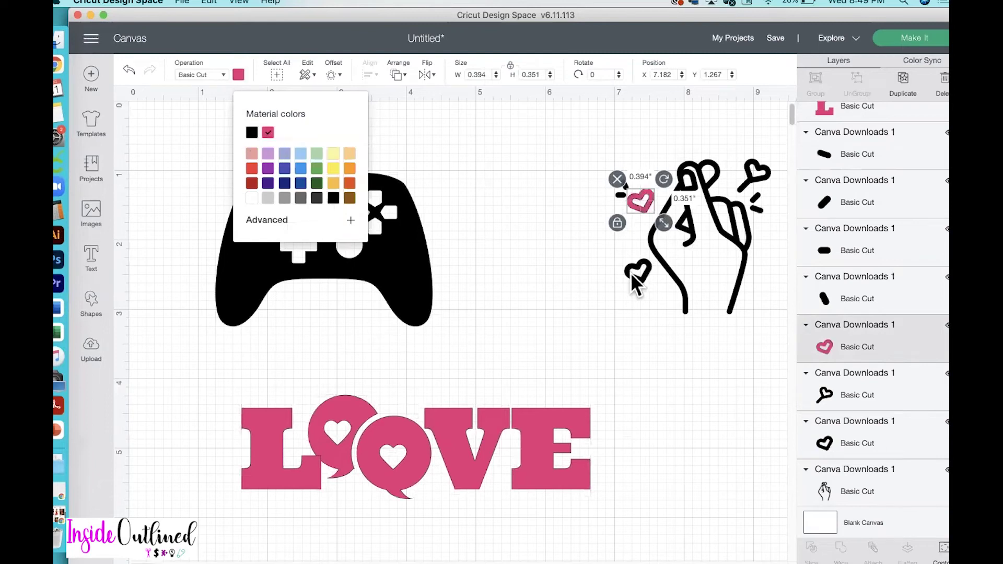
Make the lower heart red, then select the whole hand with both hearts
left_click(633, 273)
left_click(238, 79)
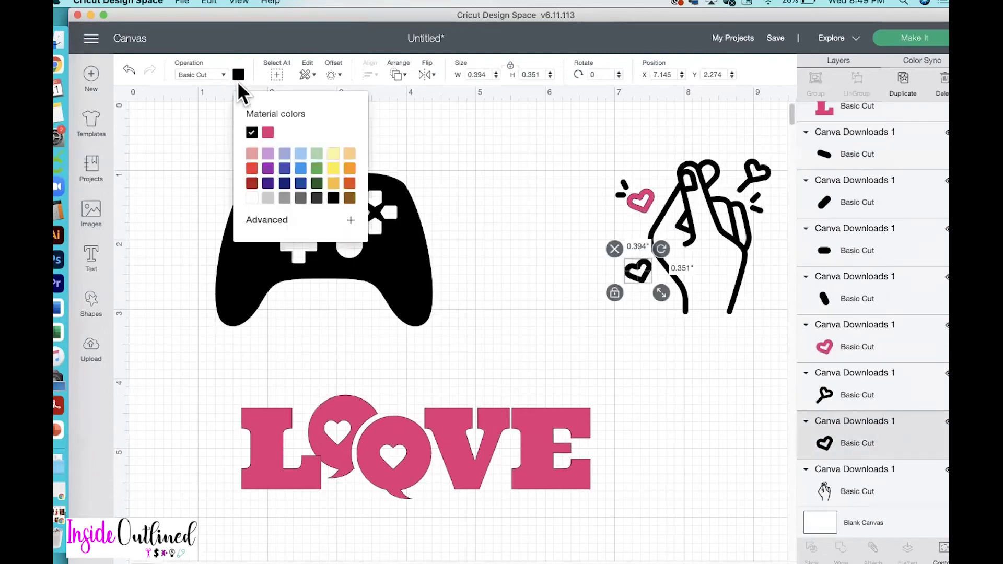
left_click(251, 168)
left_click(602, 334)
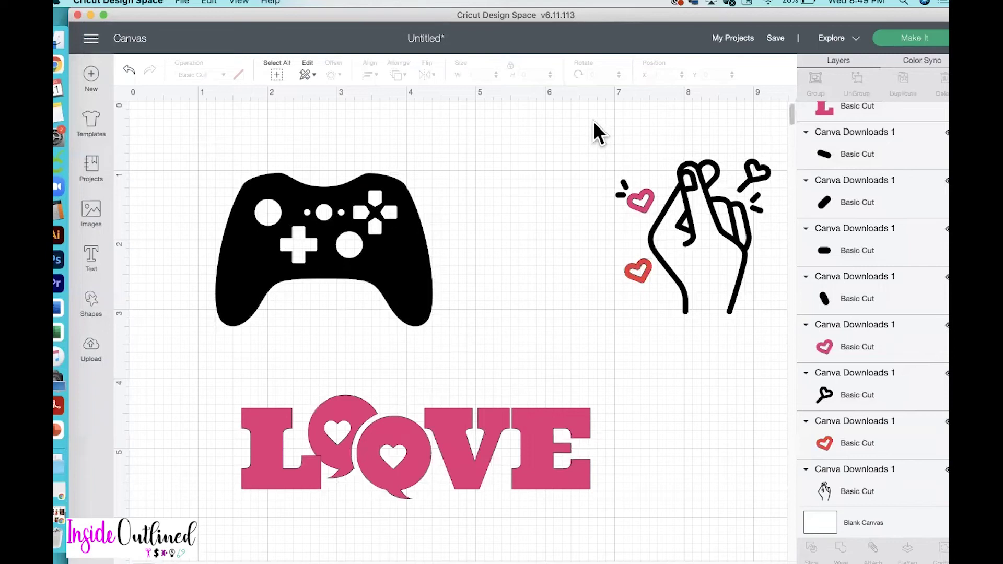
left_click_drag(605, 137, 747, 242)
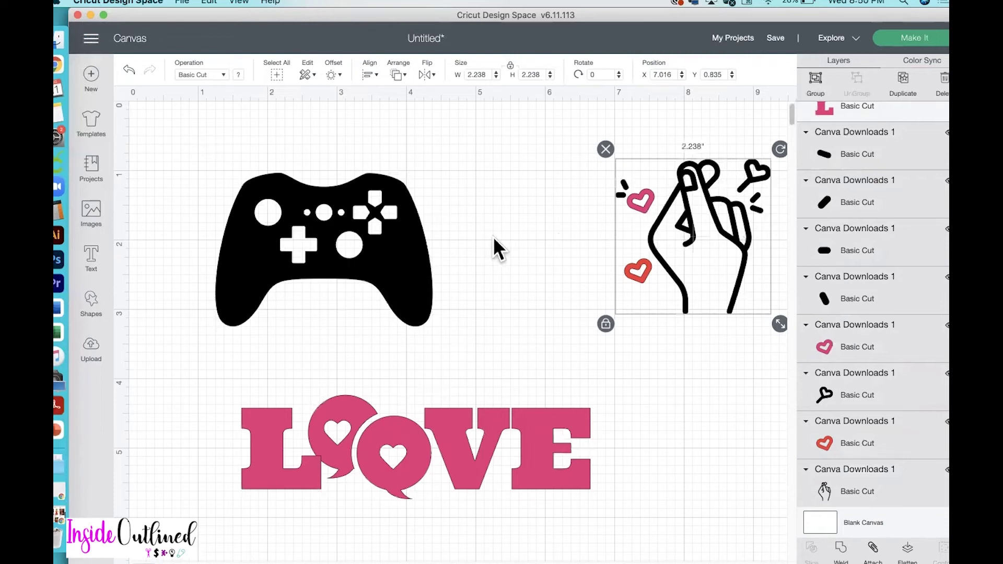
Move the game controller to the canvas's top-left and place a duplicate to its right
left_click(349, 263)
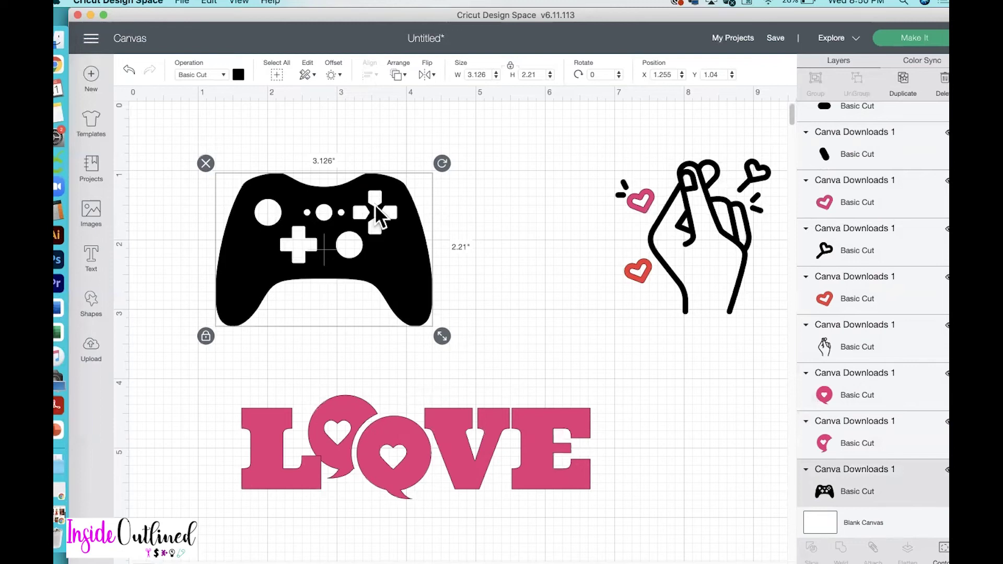
left_click_drag(327, 234, 333, 211)
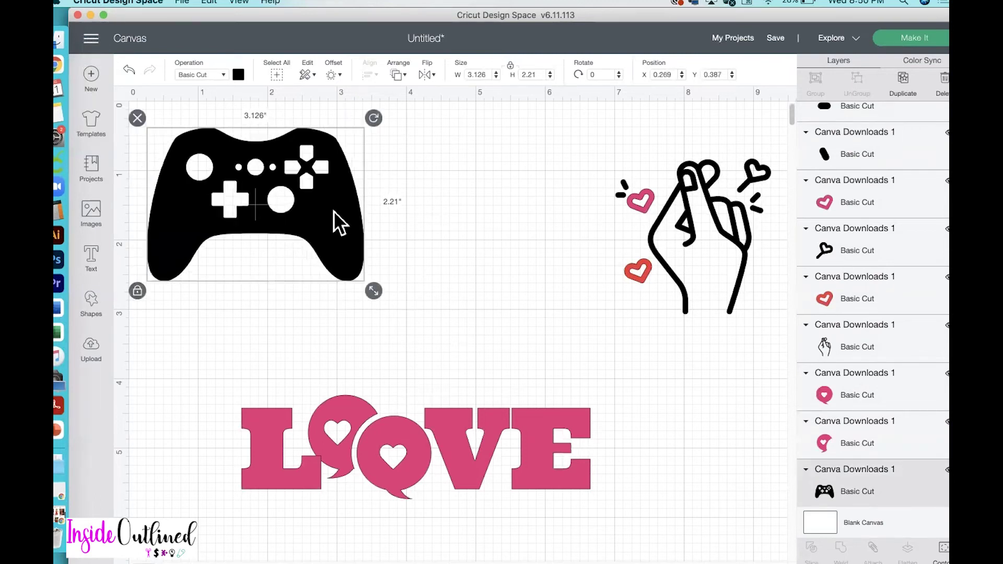
key("super+d")
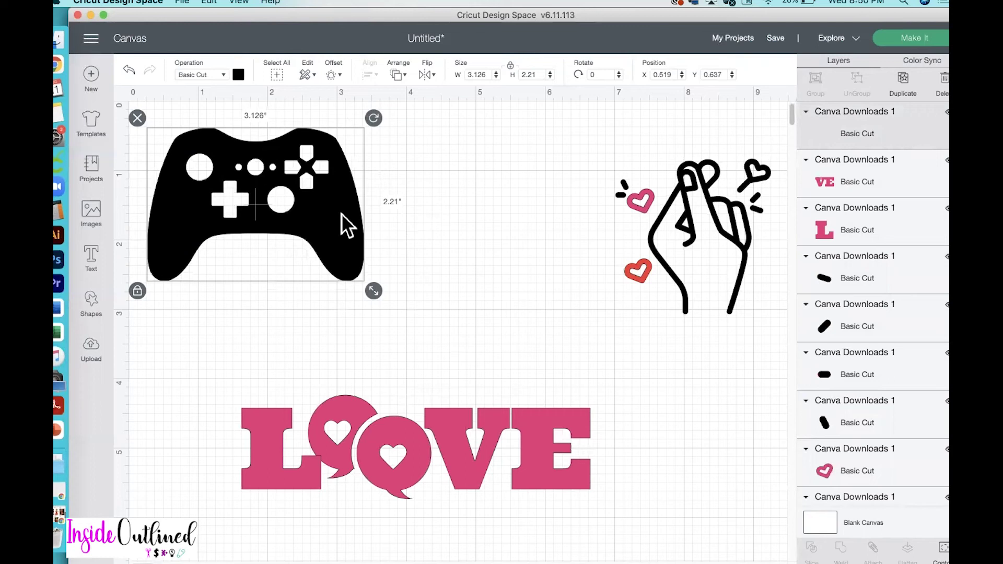
left_click_drag(323, 206, 529, 183)
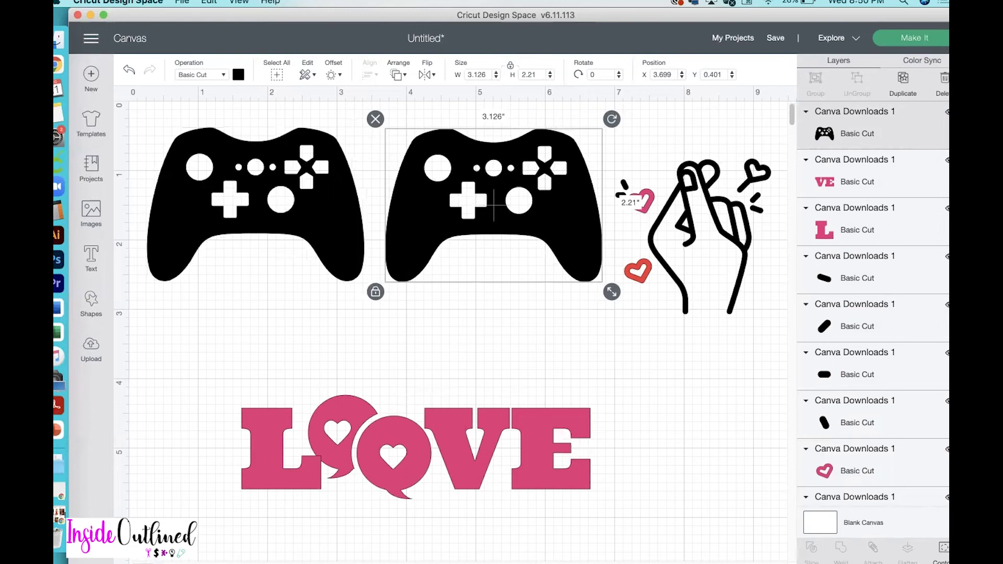
In Hide Contour, switch off the copied controller's outer body outline, keeping the button cut lines
left_click(944, 548)
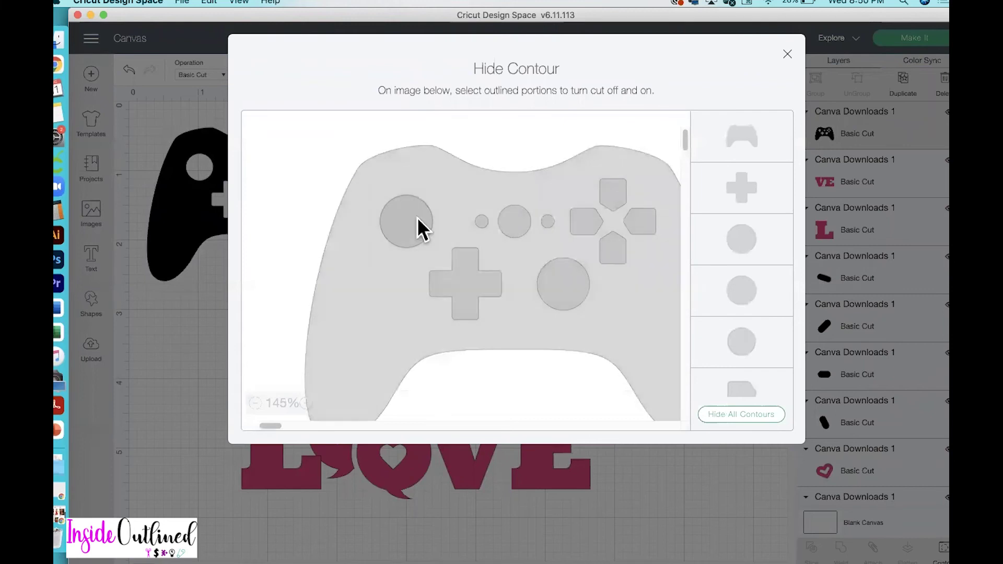
left_click(417, 217)
left_click(412, 225)
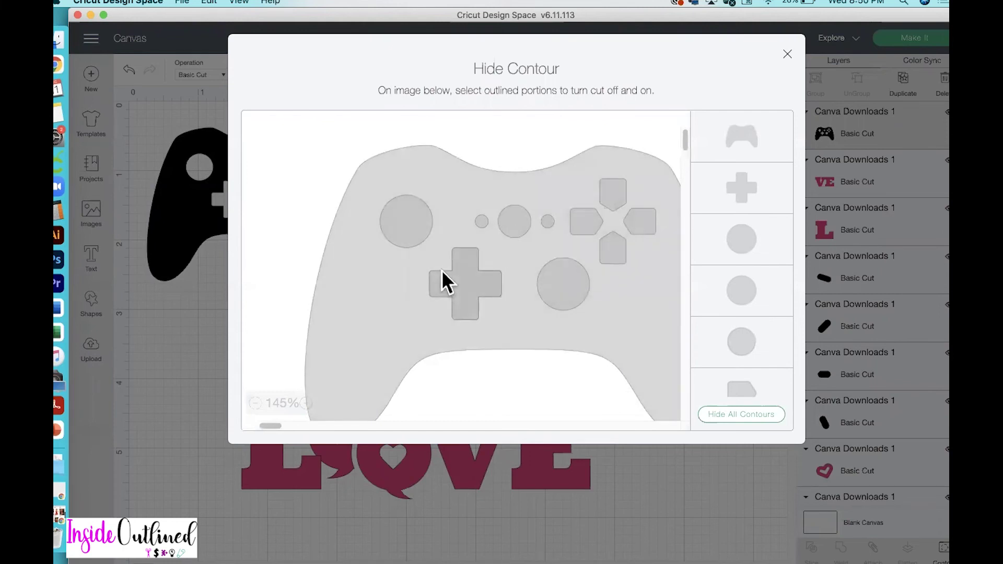
left_click(409, 156)
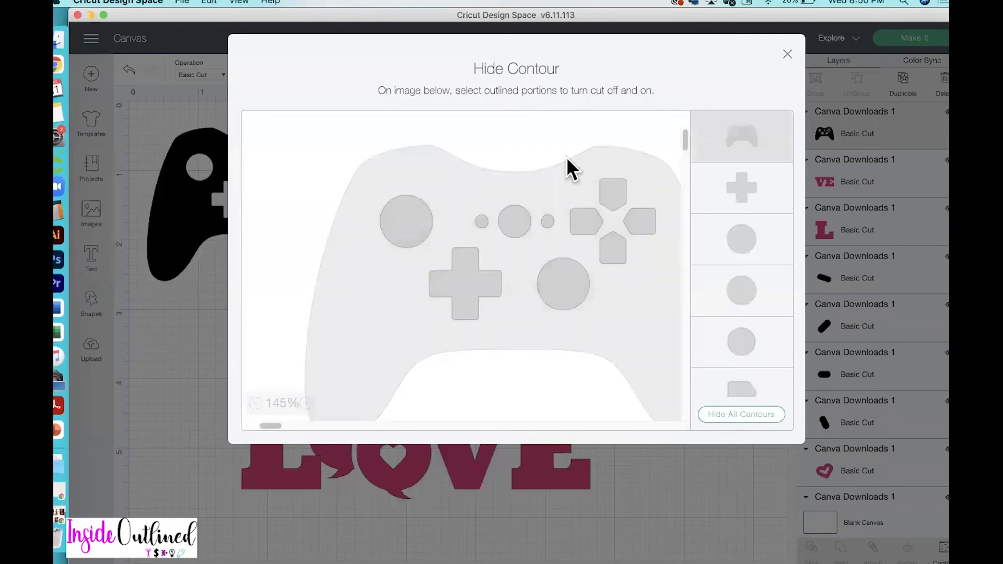
left_click(416, 152)
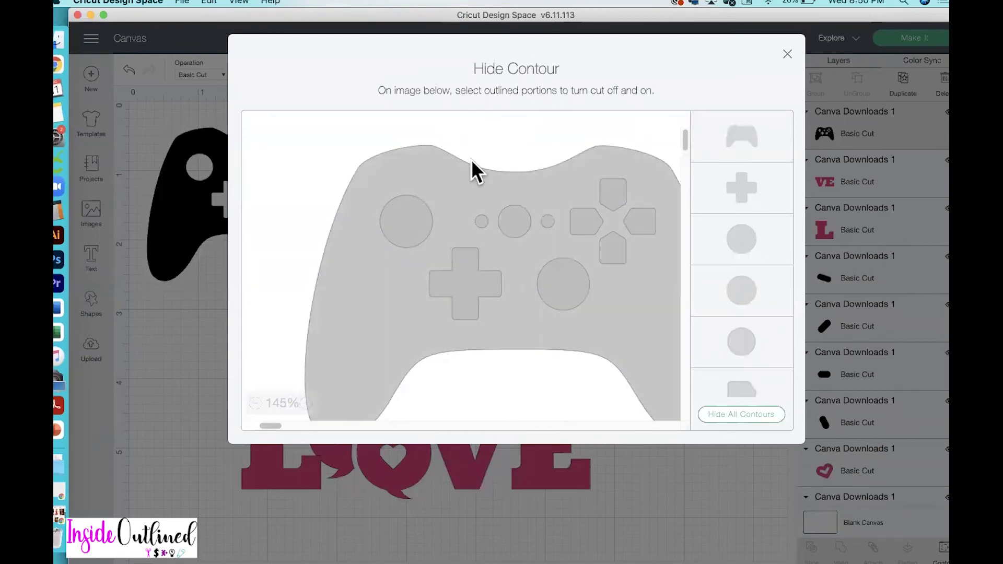
left_click(462, 172)
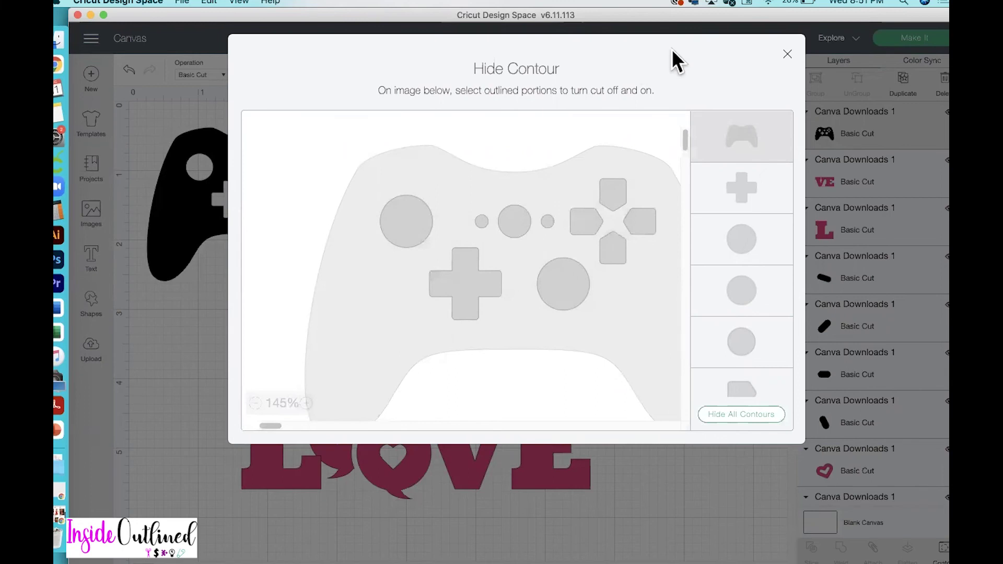
Color the buttons-only piece green and lay it over the original controller's buttons
left_click(787, 55)
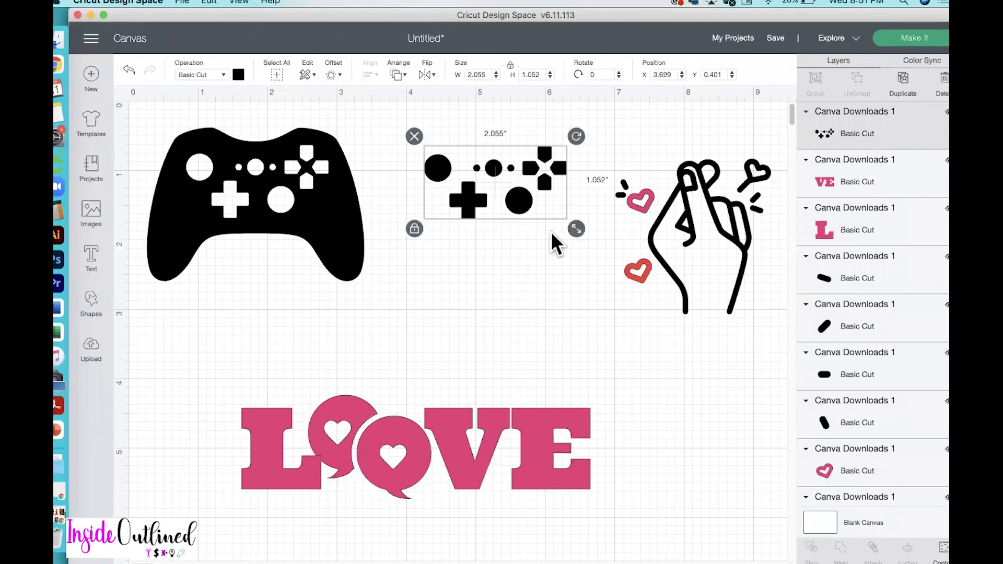
mouse_move(519, 200)
left_mouse_down()
mouse_move(494, 249)
mouse_move(502, 205)
left_mouse_up()
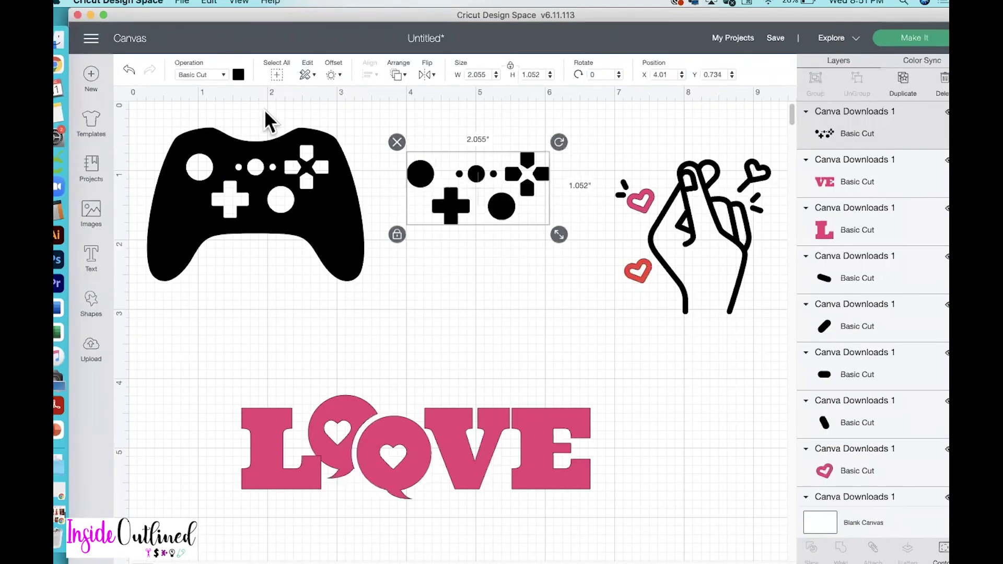
left_click(239, 75)
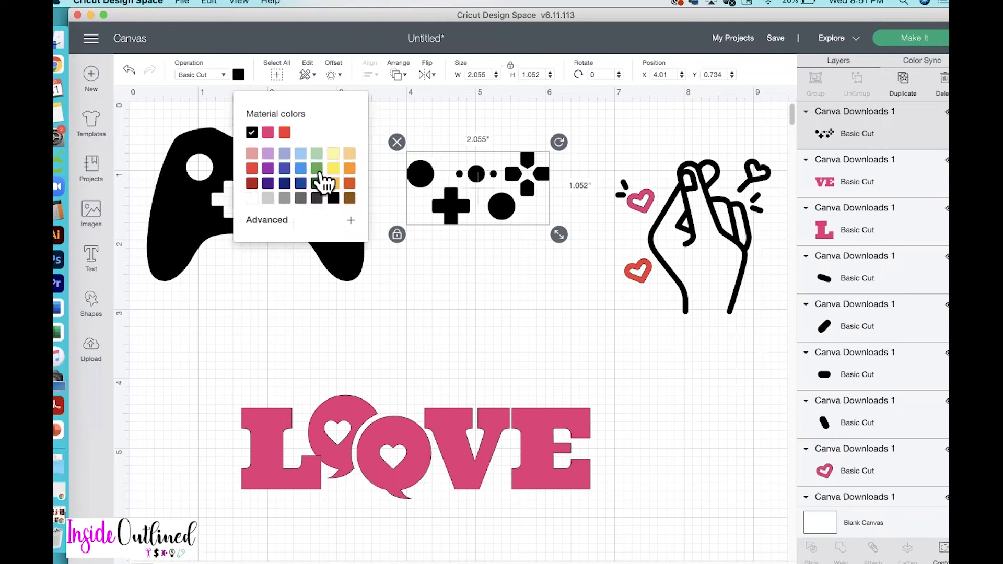
left_click_drag(457, 209, 411, 221)
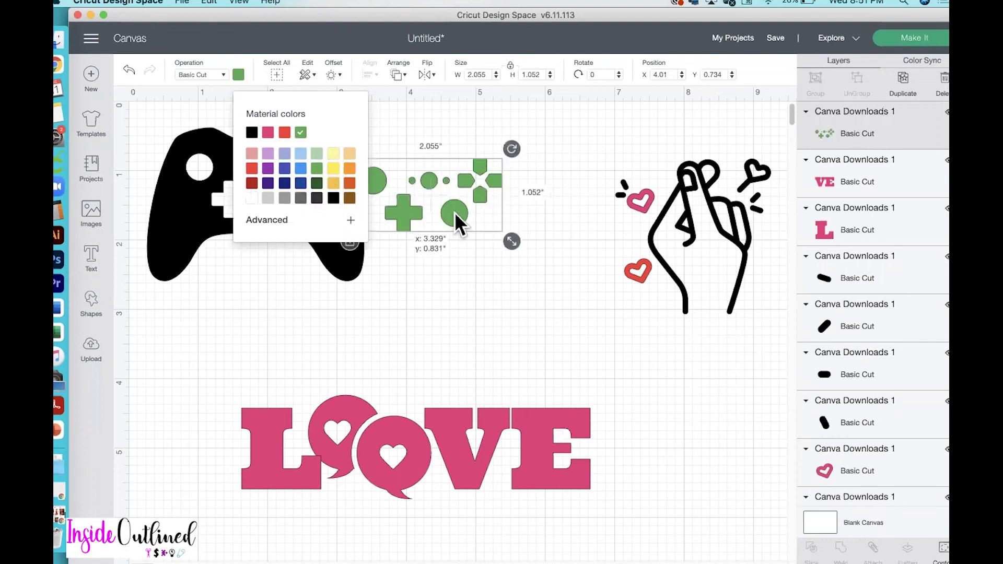
left_click_drag(297, 217, 303, 197)
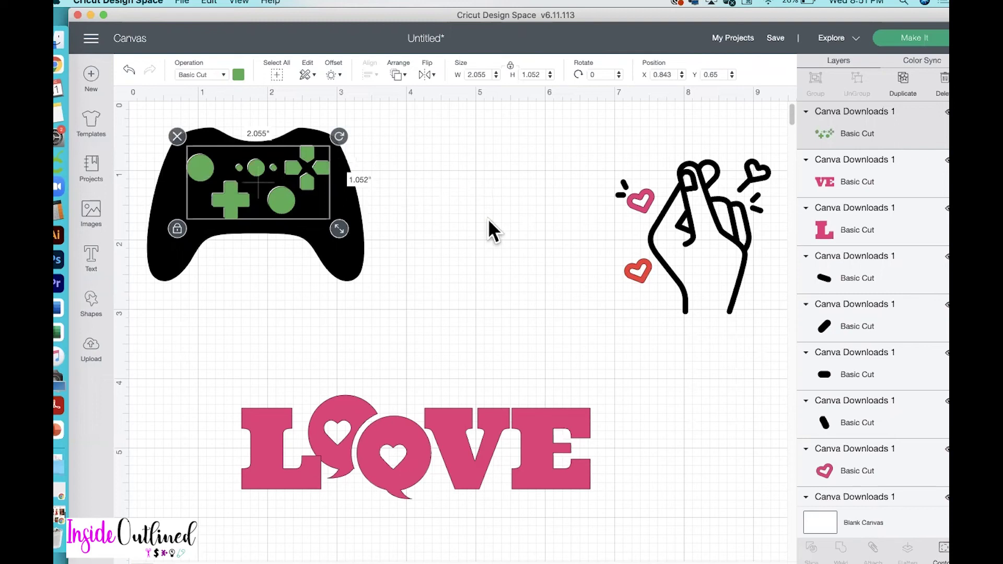
left_click(488, 218)
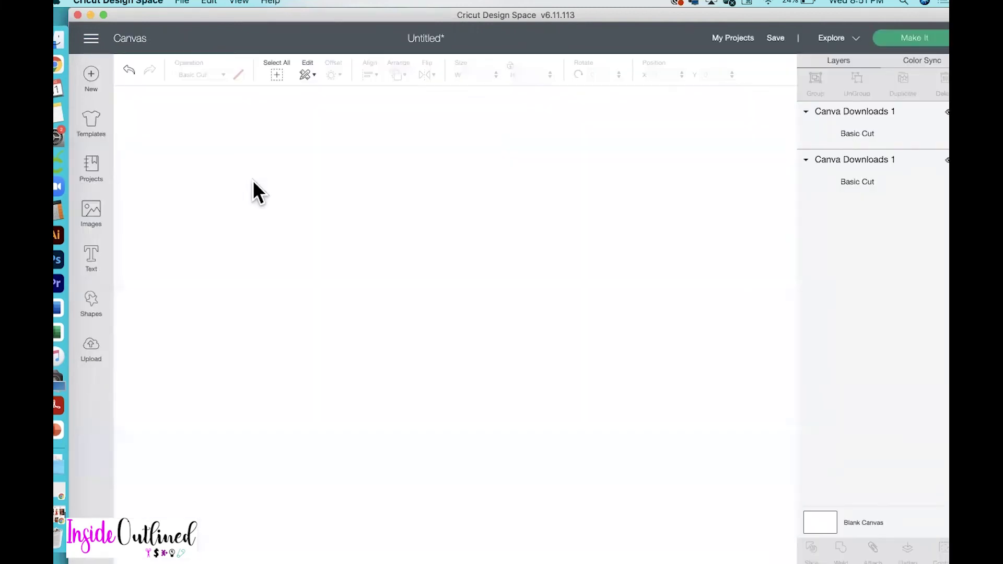
Raise the green buttons onto the controller's top edge and hide the pink and red hearts
left_click_drag(284, 202, 417, 202)
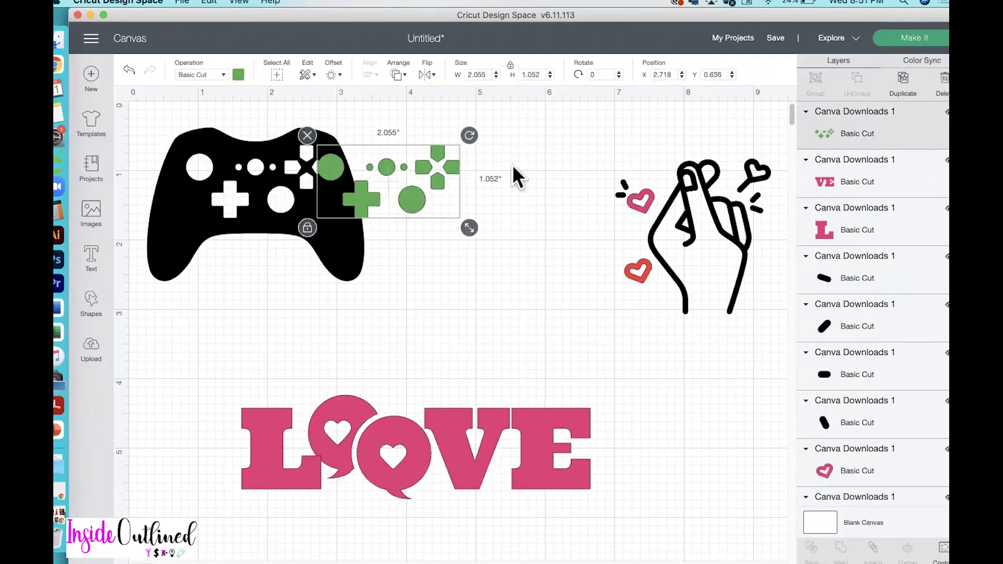
left_click_drag(412, 199, 397, 179)
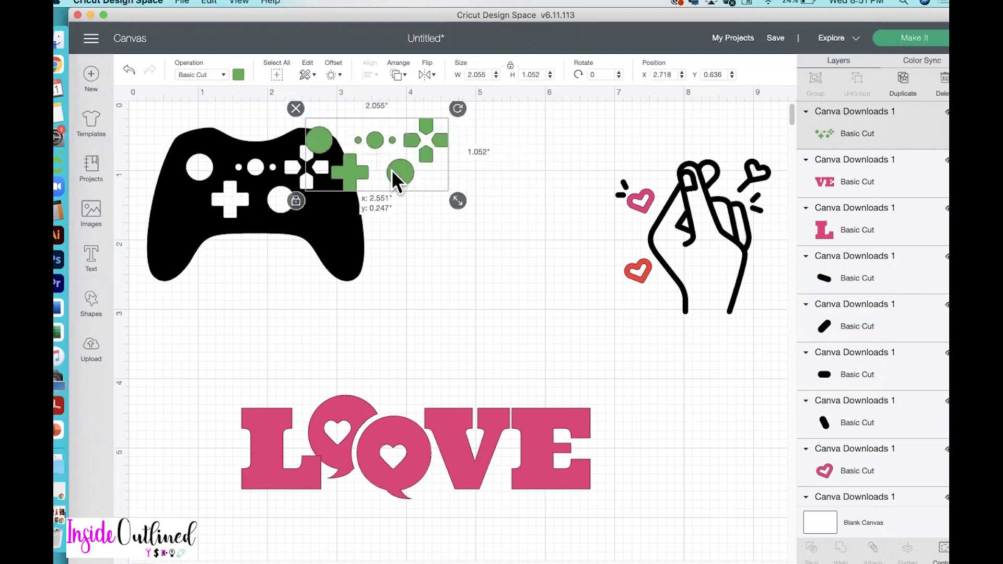
left_click(642, 208)
left_click(638, 277)
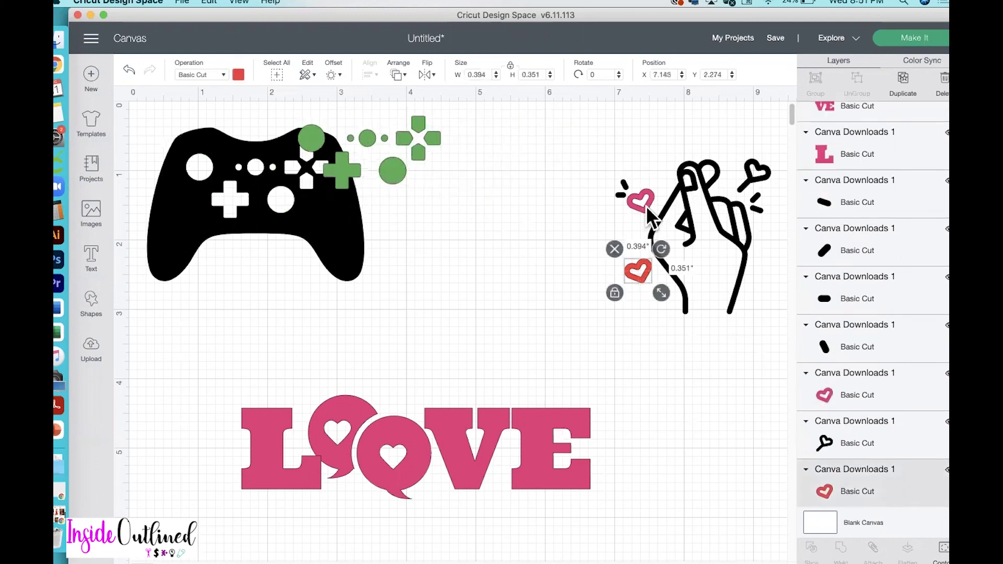
scroll(923, 163, "up", 1)
scroll(920, 199, "down", 5)
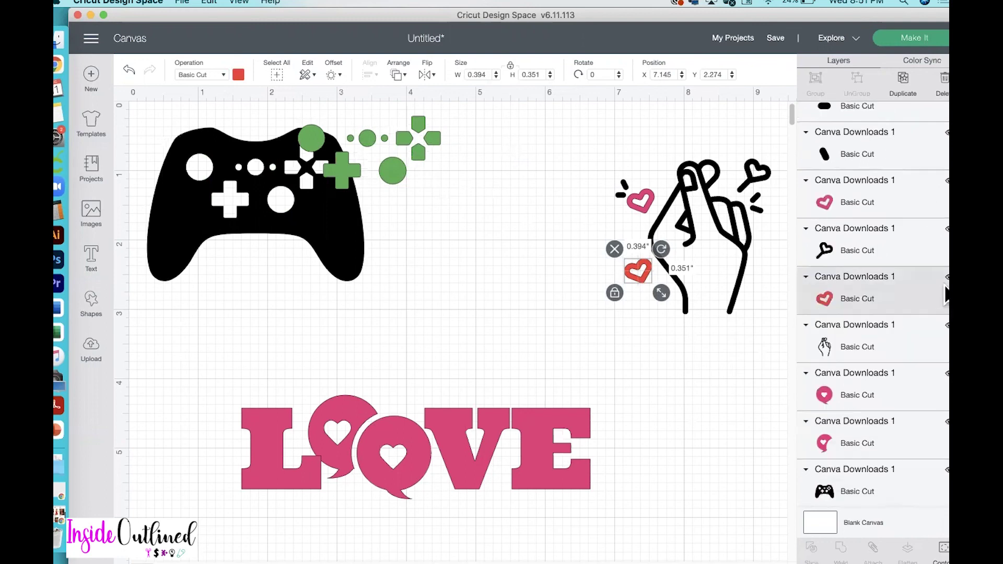
left_click(946, 277)
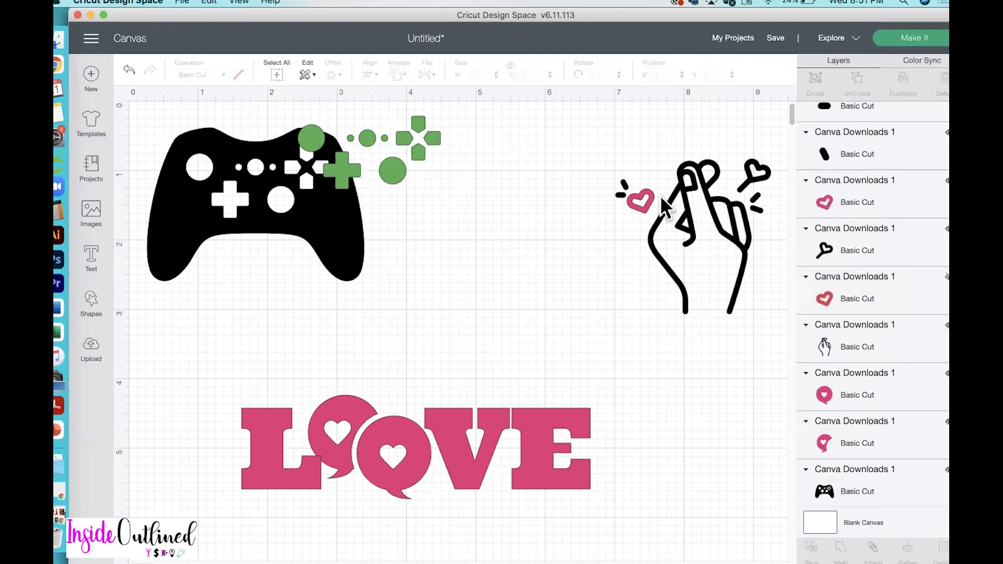
left_click(930, 195)
left_click(947, 181)
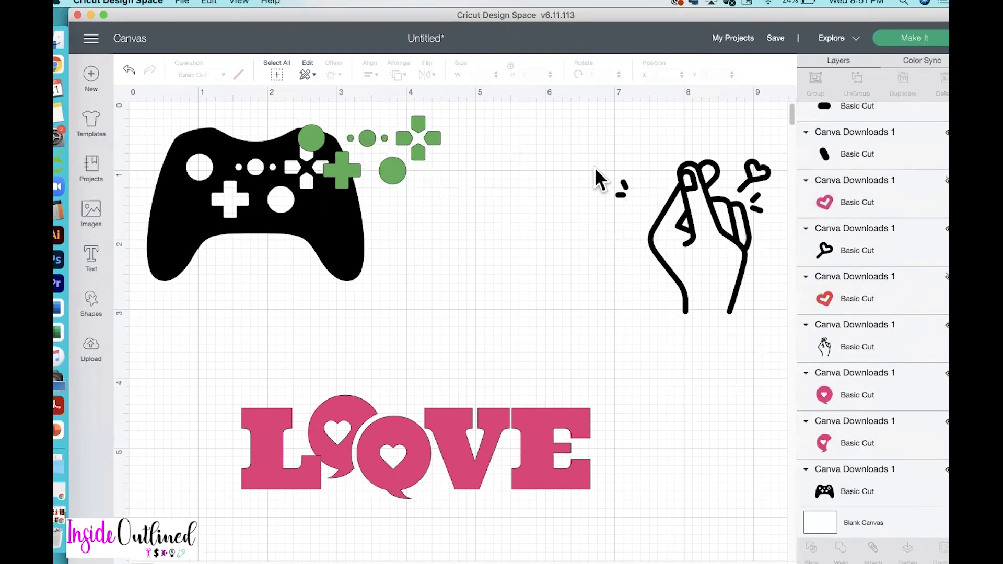
Attach the hand drawing's pieces, unhide both hearts, and select all the LOVE pieces
mouse_move(582, 132)
left_mouse_down()
mouse_move(759, 351)
mouse_move(772, 388)
left_mouse_up()
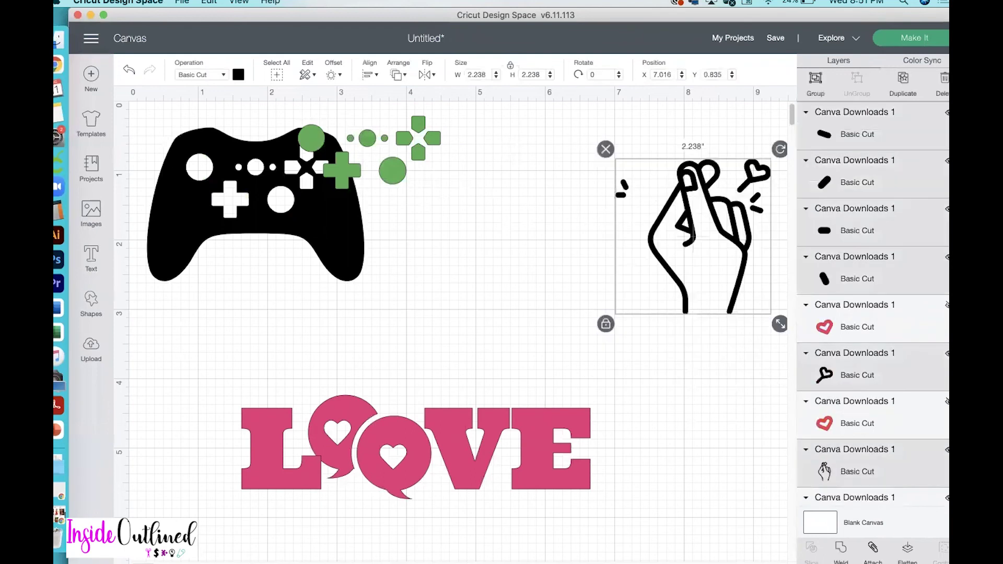
left_click(877, 548)
scroll(879, 423, "down", 2)
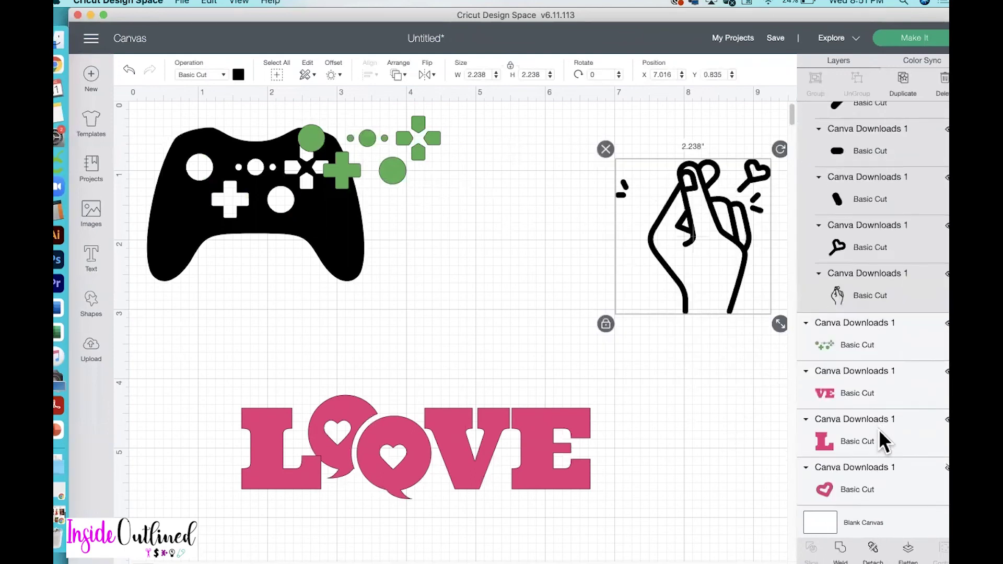
scroll(879, 429, "down", 3)
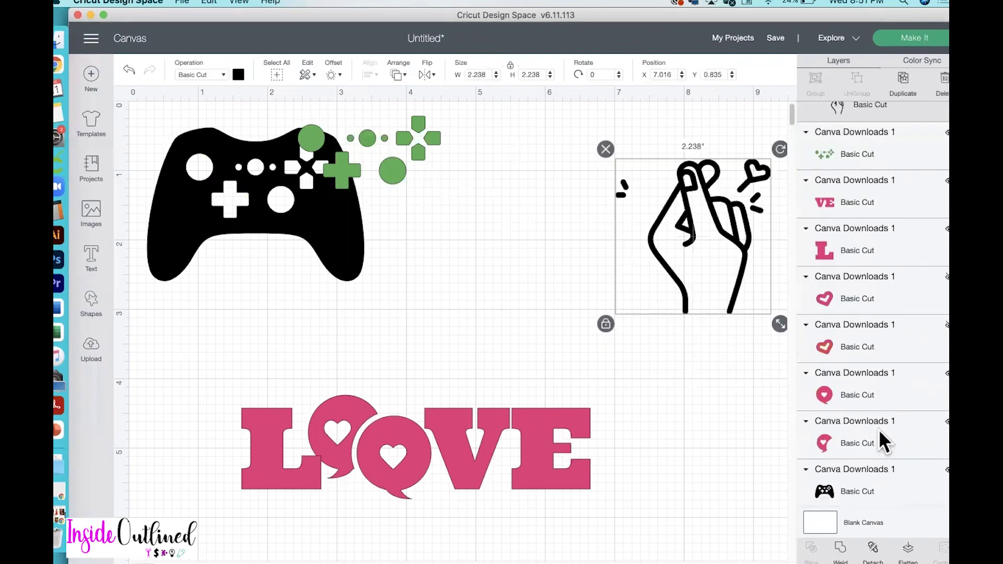
left_click(946, 277)
left_click(946, 325)
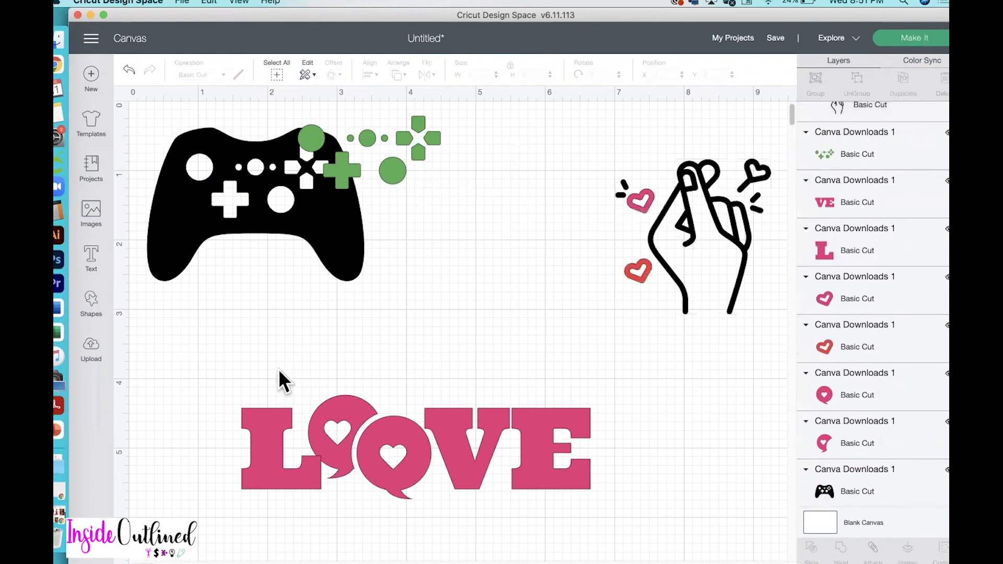
left_click_drag(216, 365, 685, 497)
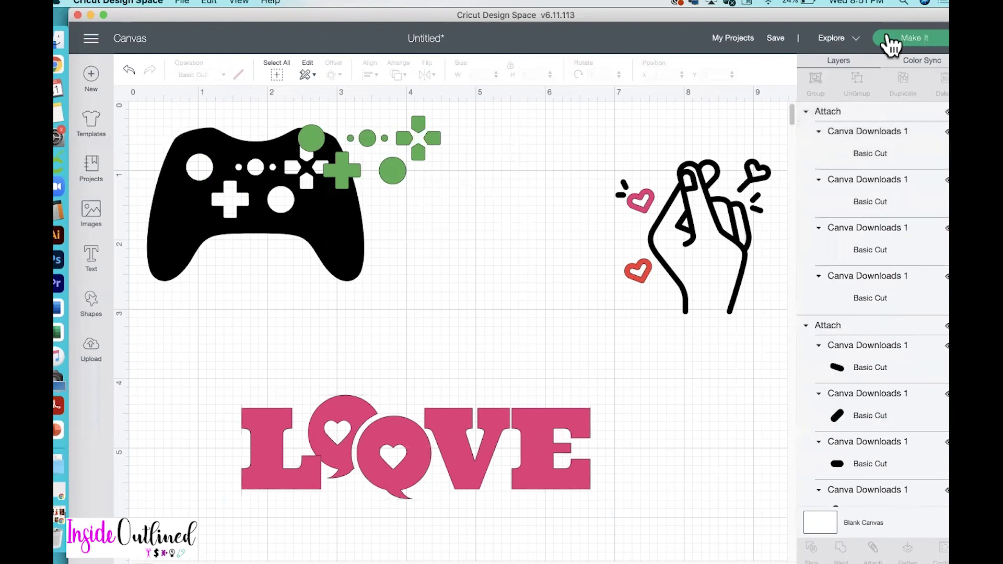
Send the design to the mats with Make It and space the controller and hand apart on the black mat
left_click(914, 38)
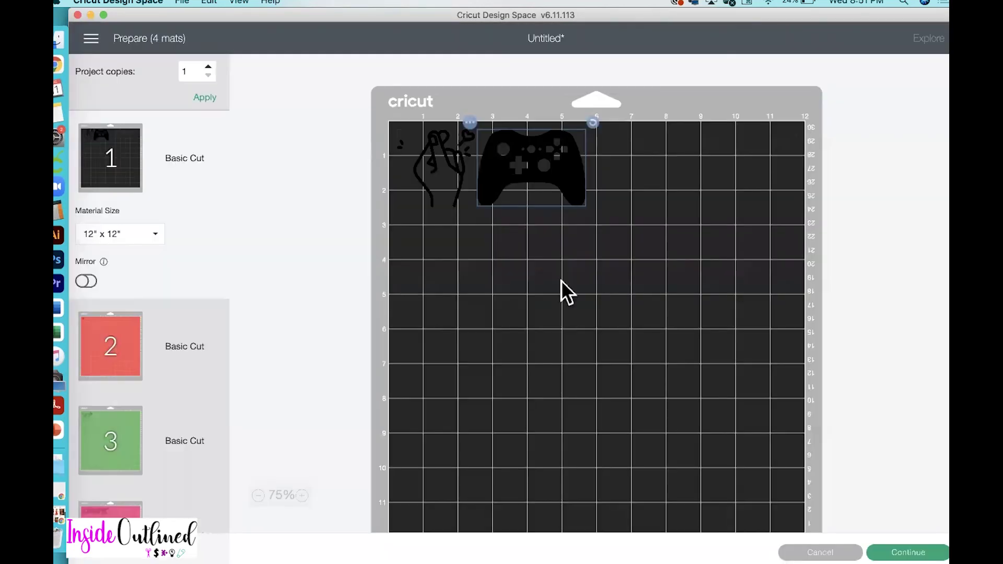
left_click_drag(527, 166, 603, 162)
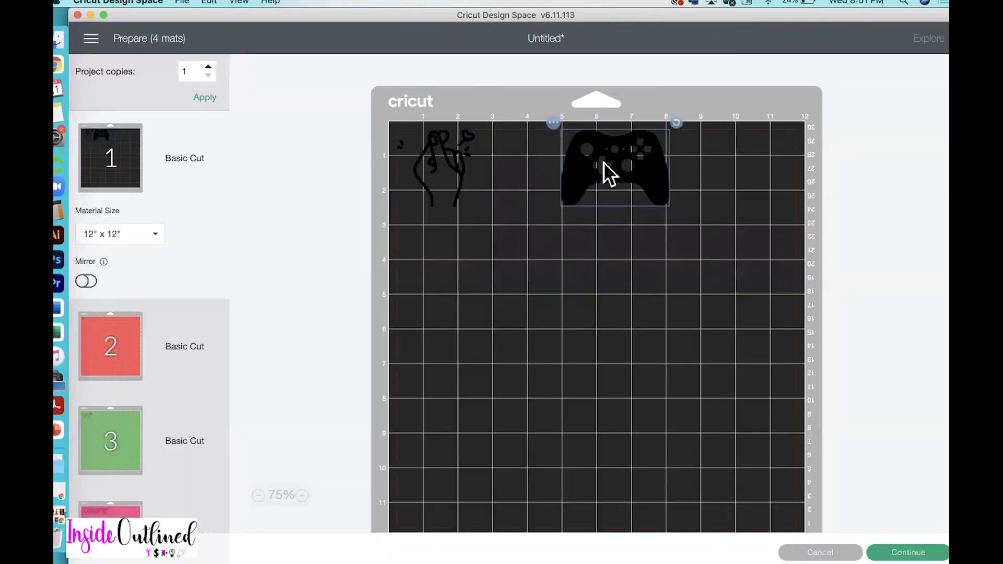
left_click(470, 162)
left_click_drag(665, 149, 680, 149)
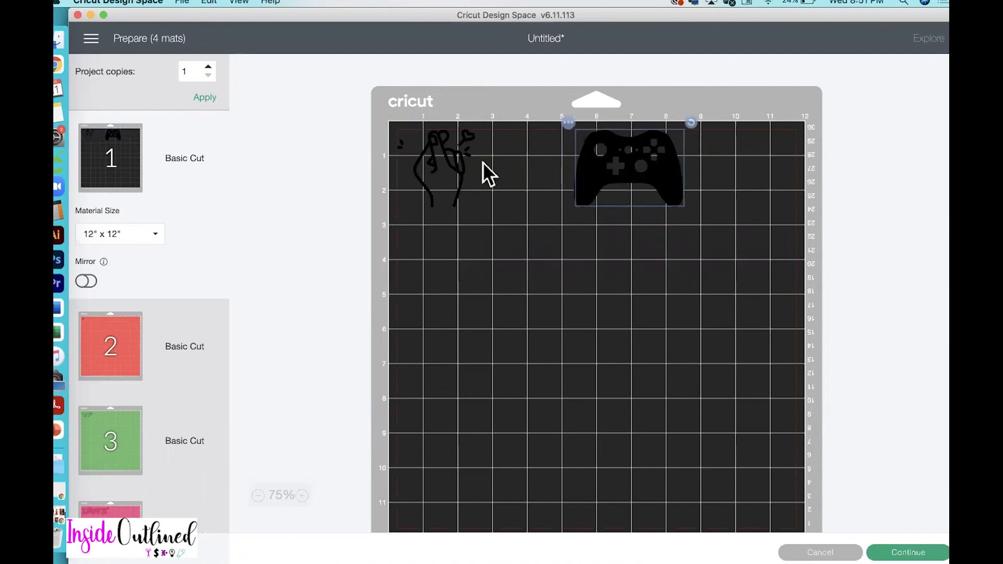
left_click_drag(427, 151, 446, 150)
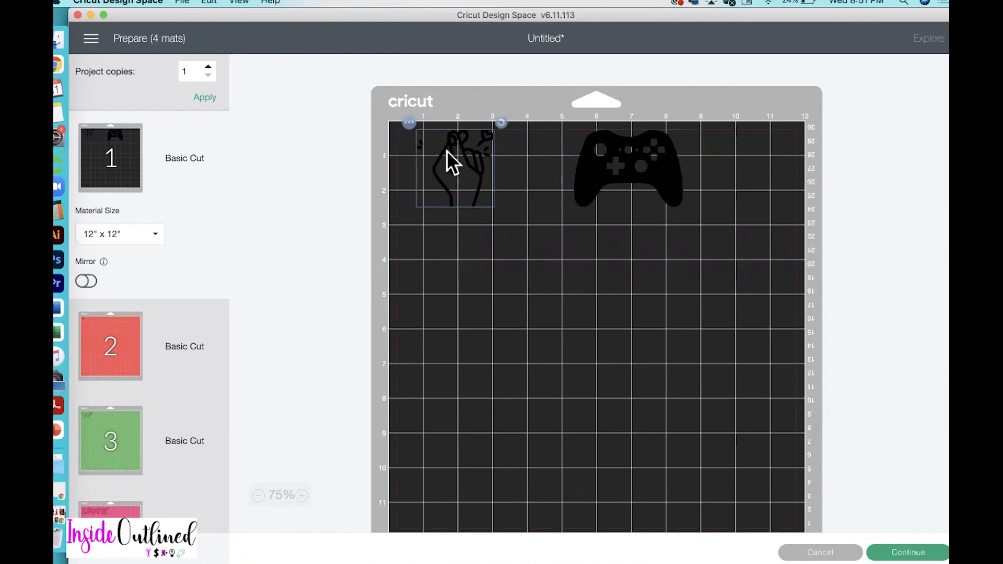
Review the red, green and pink mats and move the small heart away from LOVE
left_click(167, 307)
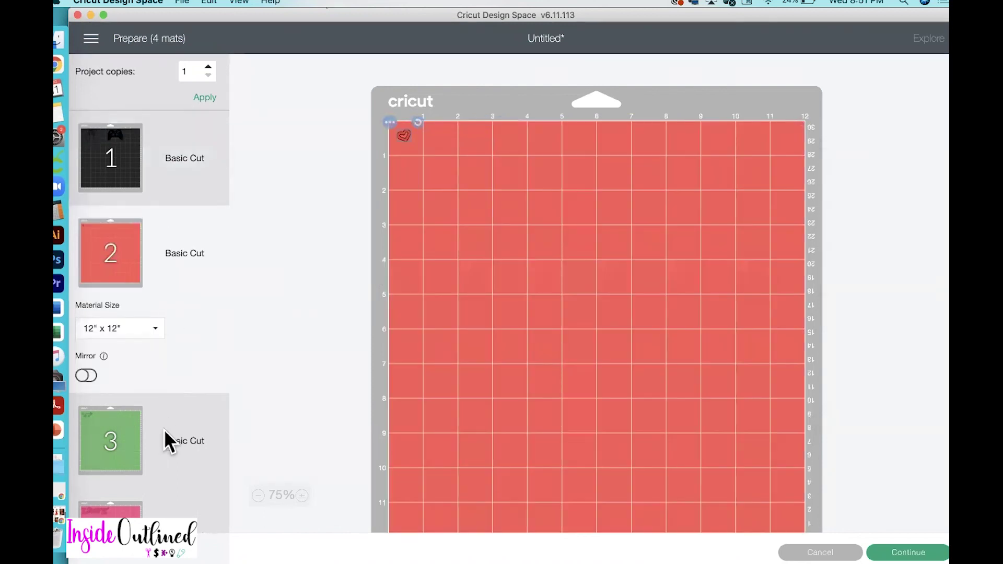
scroll(191, 439, "down", 2)
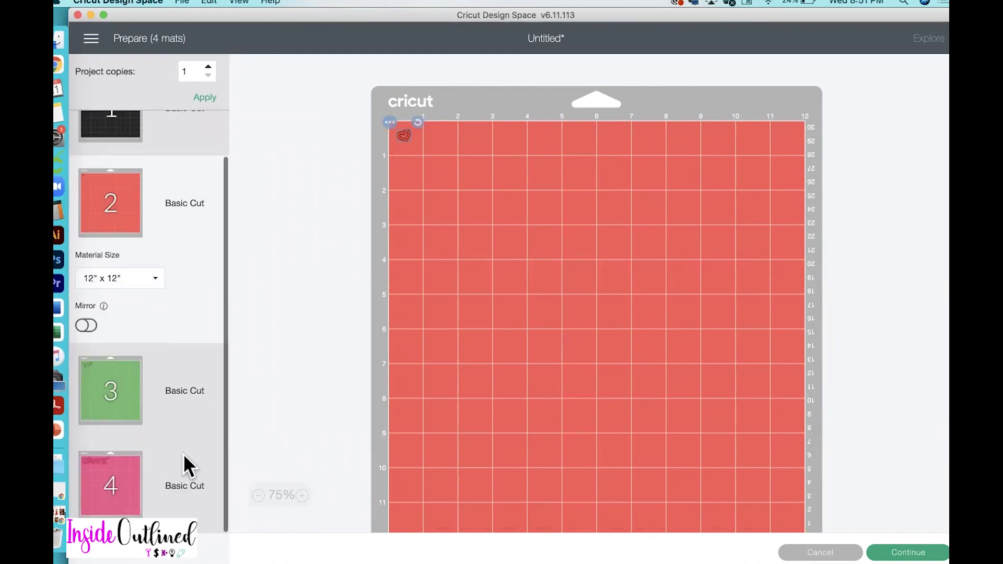
left_click(138, 396)
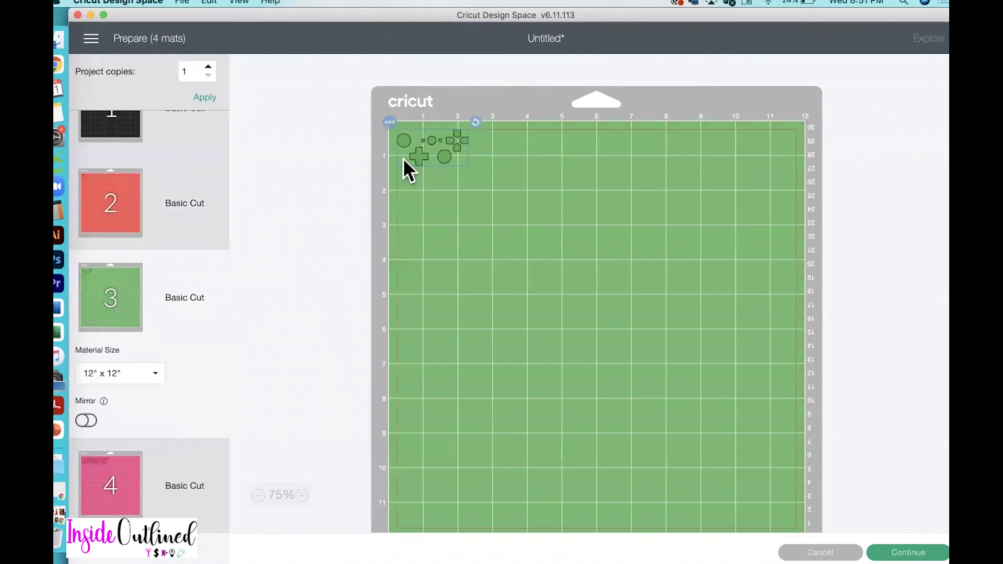
left_click(125, 484)
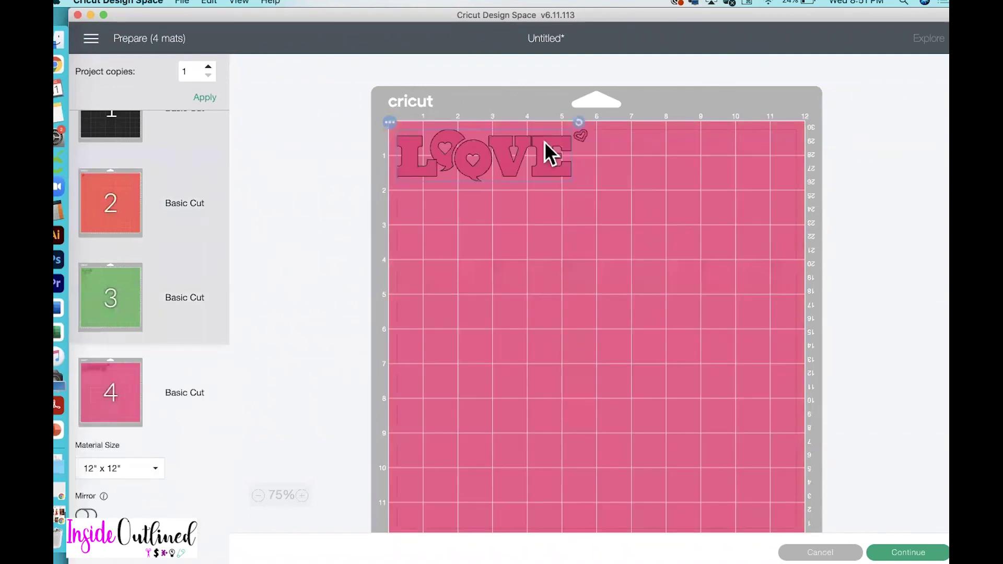
left_click_drag(582, 135, 617, 135)
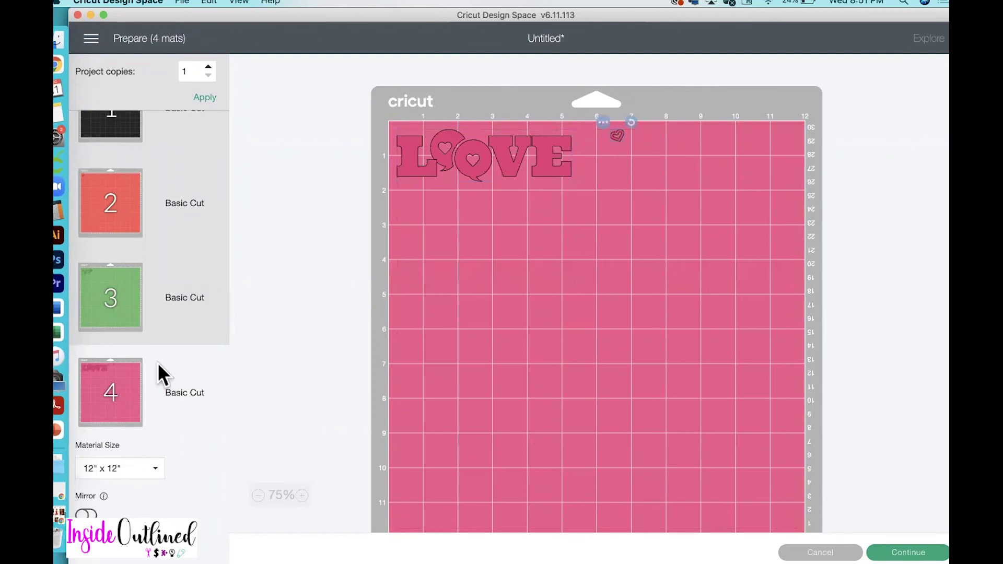
Cancel the Prepare screen to go back to the canvas with both Attach groups
left_click(820, 552)
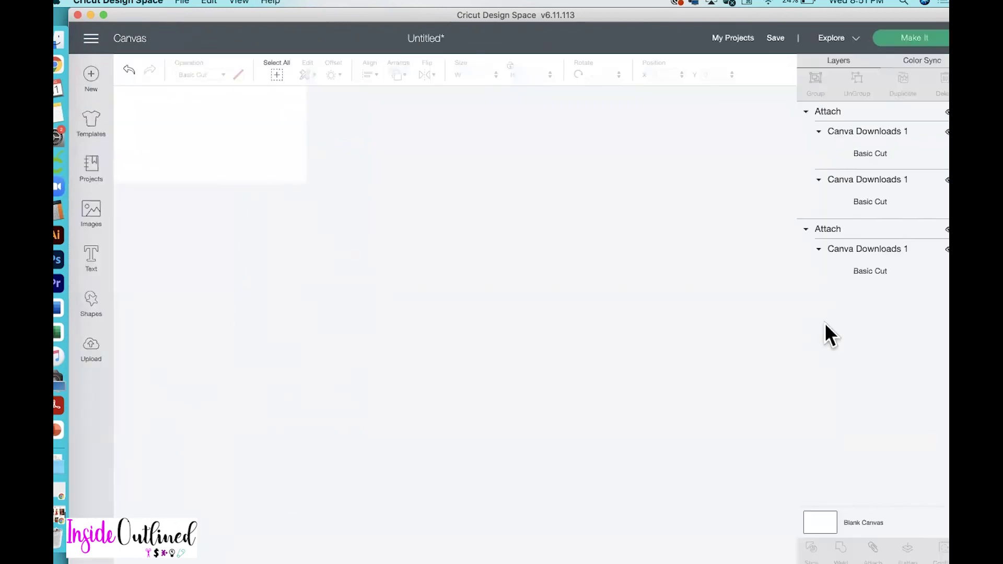